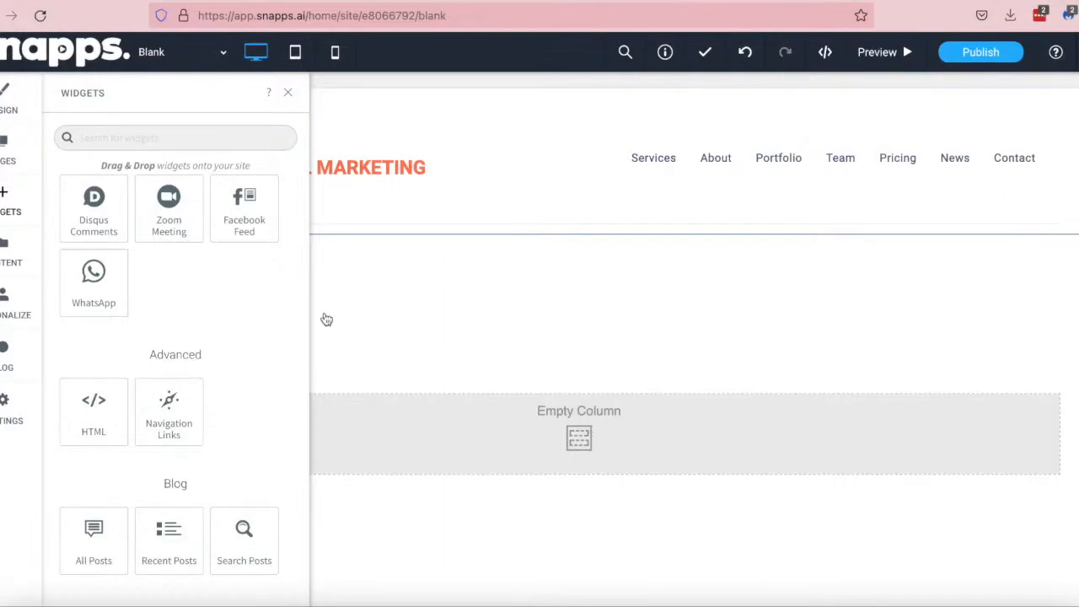
- Browse the widget library and add the Restaurant Menu widget to the page's empty column
{"action": "scroll", "coordinate": [239, 351], "scroll_direction": "up", "scroll_amount": 5}
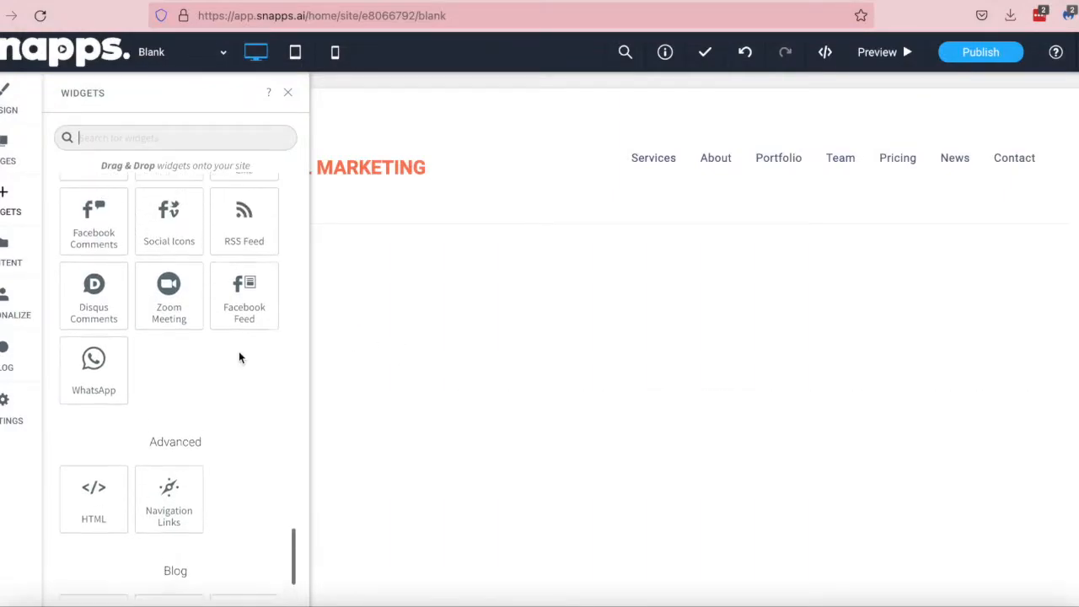
{"action": "scroll", "coordinate": [239, 351], "scroll_direction": "up", "scroll_amount": 5}
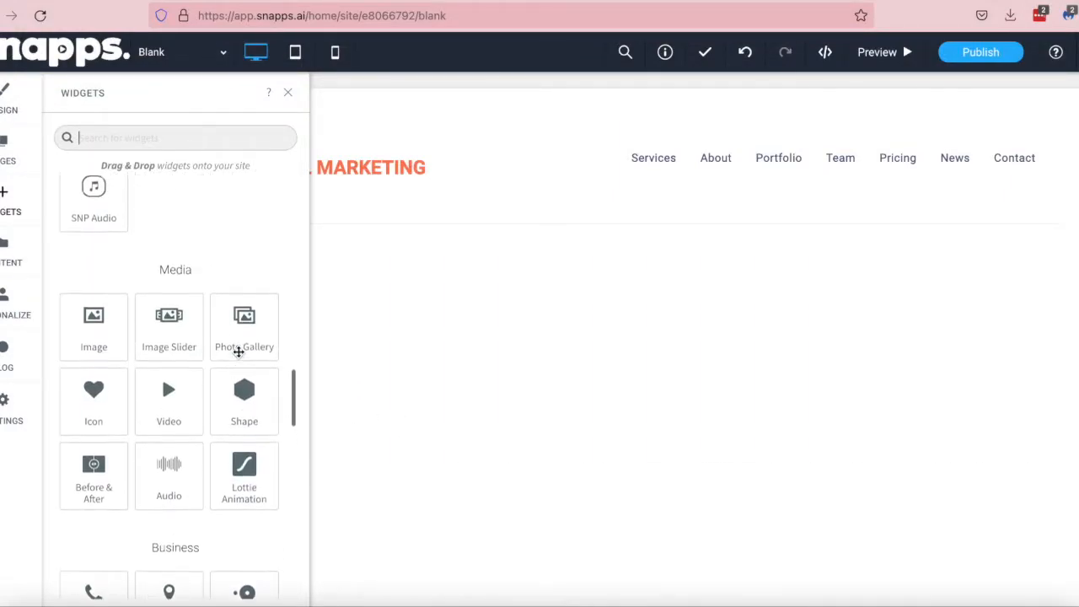
{"action": "scroll", "coordinate": [238, 356], "scroll_direction": "down", "scroll_amount": 3}
{"action": "scroll", "coordinate": [238, 354], "scroll_direction": "down", "scroll_amount": 6}
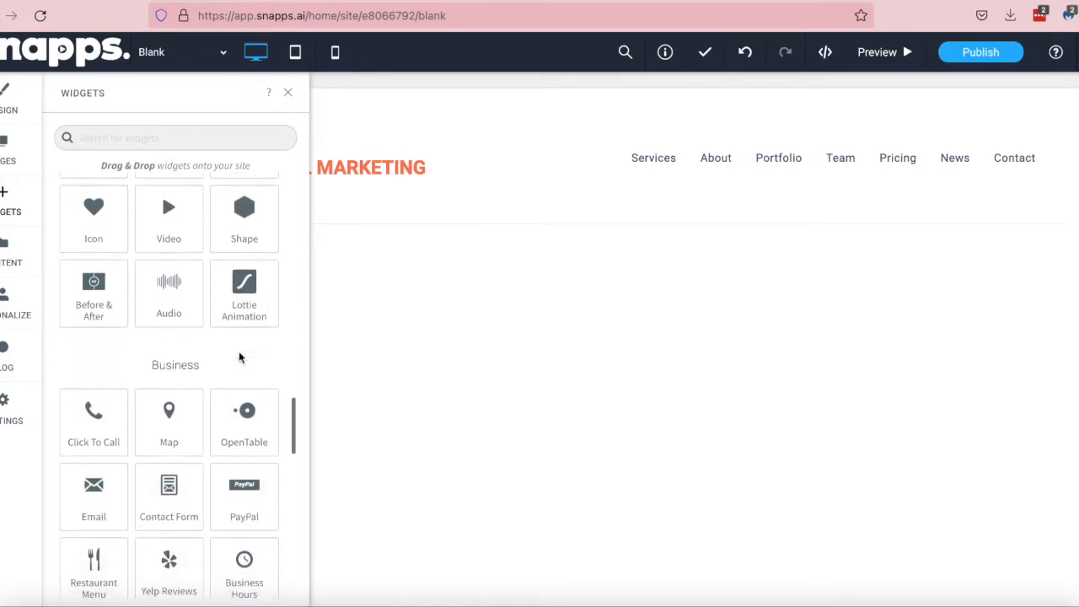
{"action": "scroll", "coordinate": [239, 351], "scroll_direction": "down", "scroll_amount": 3}
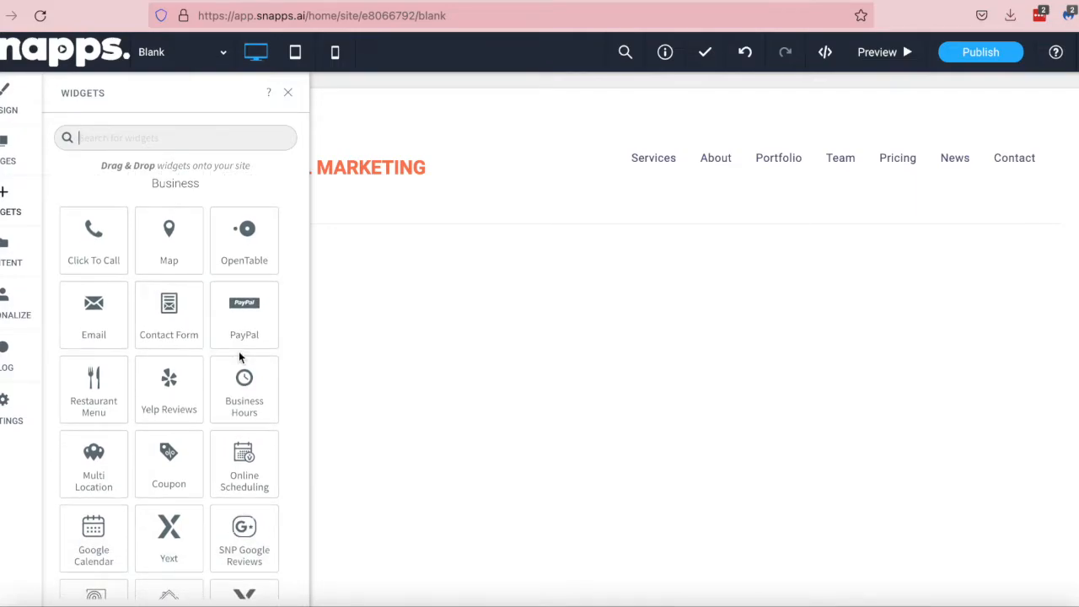
{"action": "scroll", "coordinate": [239, 351], "scroll_direction": "down", "scroll_amount": 2}
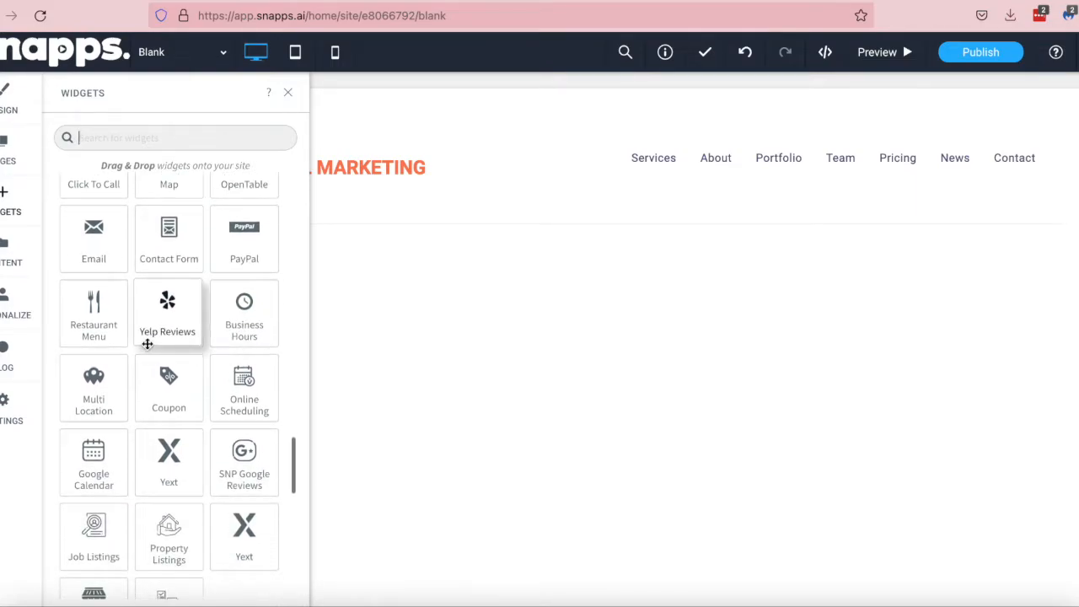
{"action": "left_click_drag", "start_coordinate": [121, 330], "coordinate": [459, 430]}
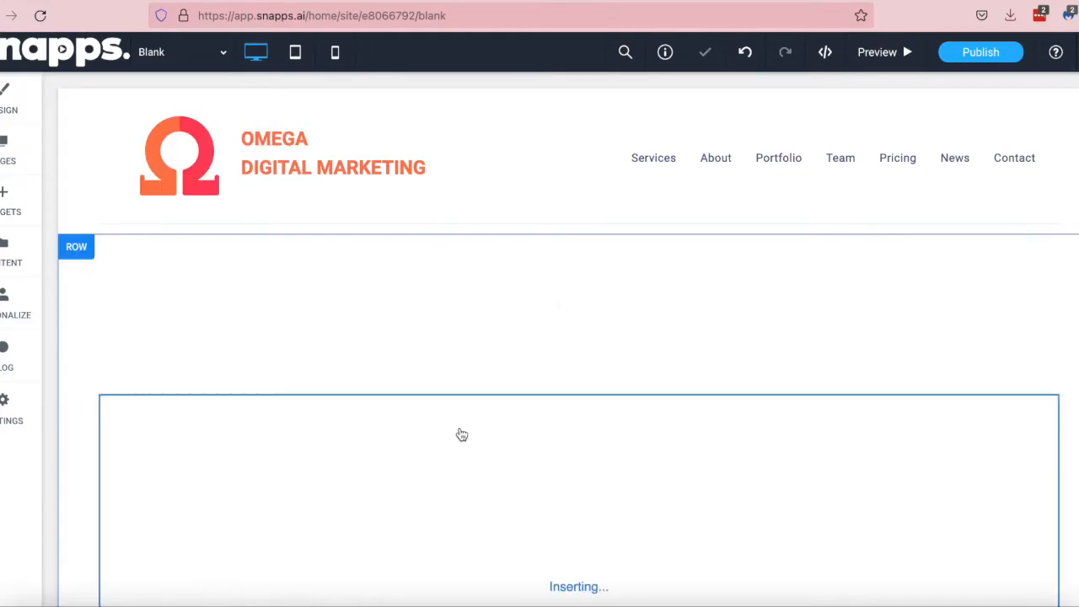
- Review the Restaurant Menu widget's content settings and its available design layouts
{"action": "scroll", "coordinate": [640, 490], "scroll_direction": "down", "scroll_amount": 3}
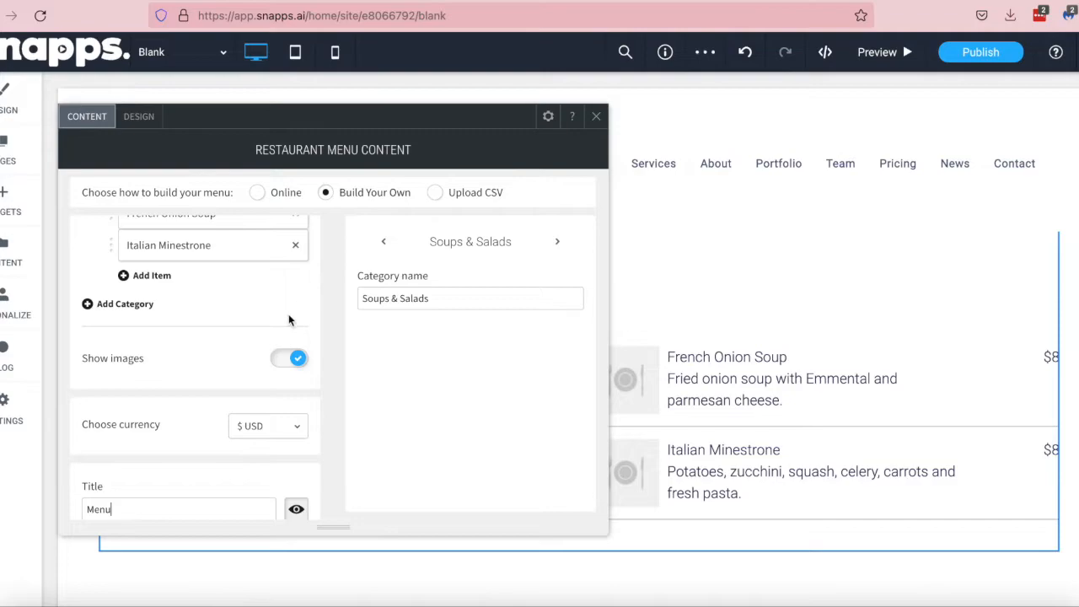
{"action": "scroll", "coordinate": [289, 318], "scroll_direction": "up", "scroll_amount": 3}
{"action": "scroll", "coordinate": [288, 318], "scroll_direction": "down", "scroll_amount": 4}
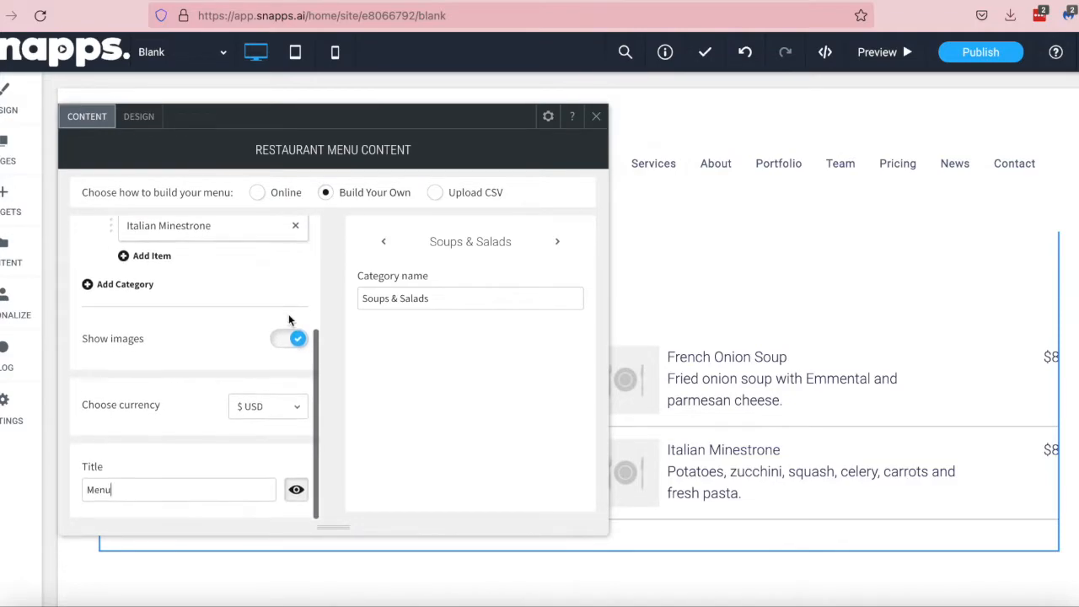
{"action": "left_click", "coordinate": [138, 116]}
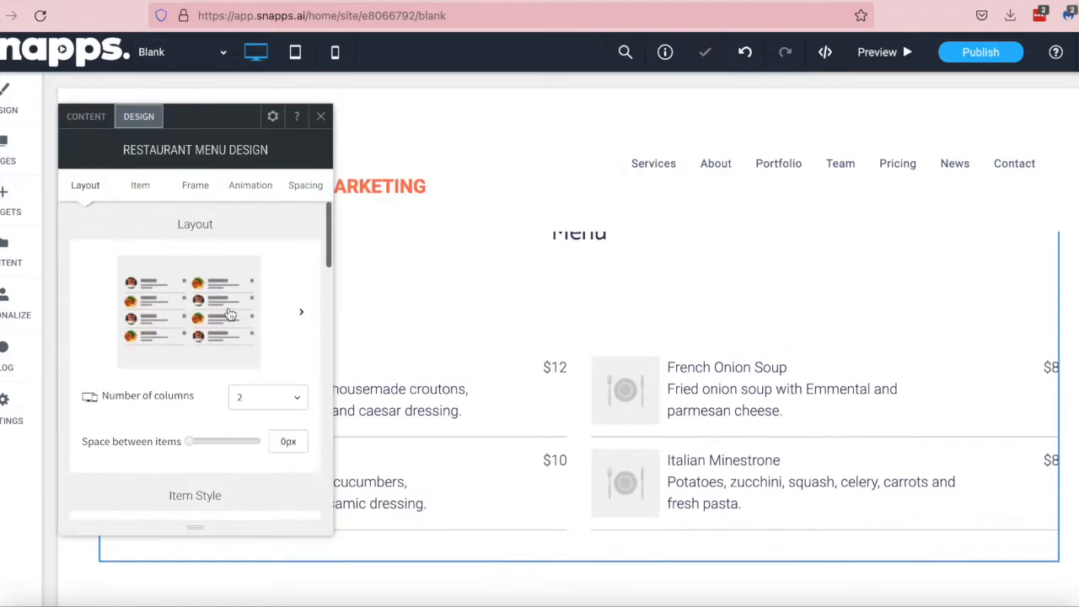
{"action": "left_click", "coordinate": [229, 316]}
{"action": "scroll", "coordinate": [434, 329], "scroll_direction": "down", "scroll_amount": 5}
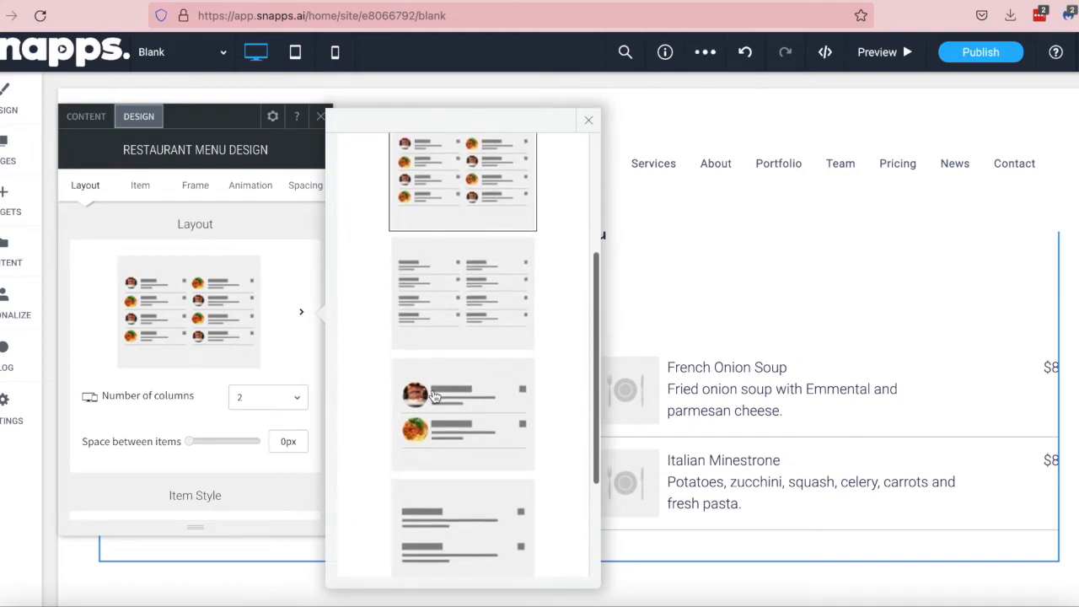
{"action": "scroll", "coordinate": [434, 397], "scroll_direction": "up", "scroll_amount": 5}
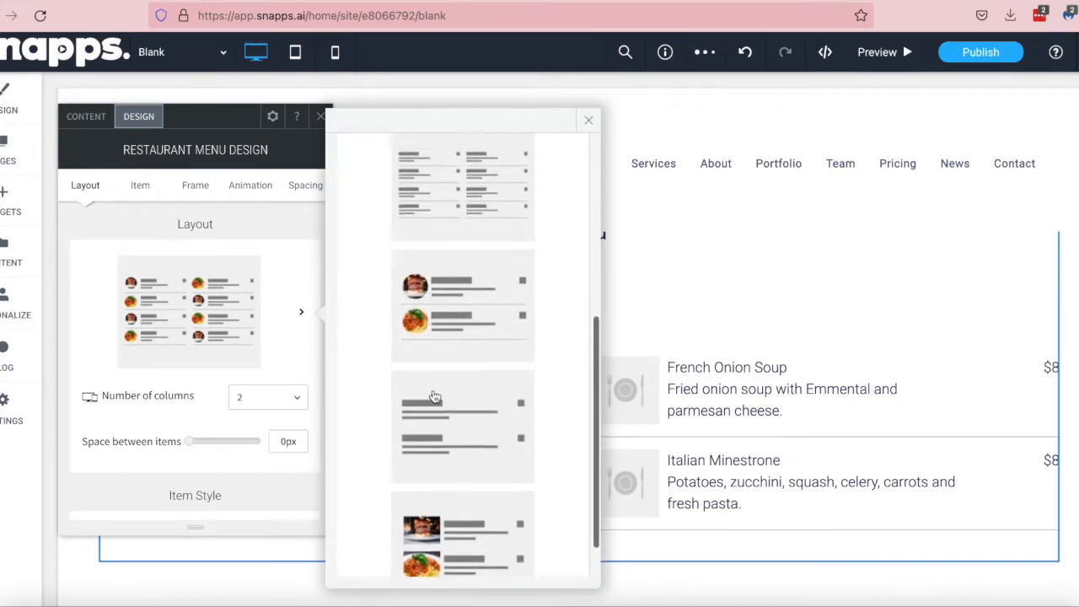
{"action": "left_click", "coordinate": [321, 119]}
{"action": "scroll", "coordinate": [534, 486], "scroll_direction": "up", "scroll_amount": 2}
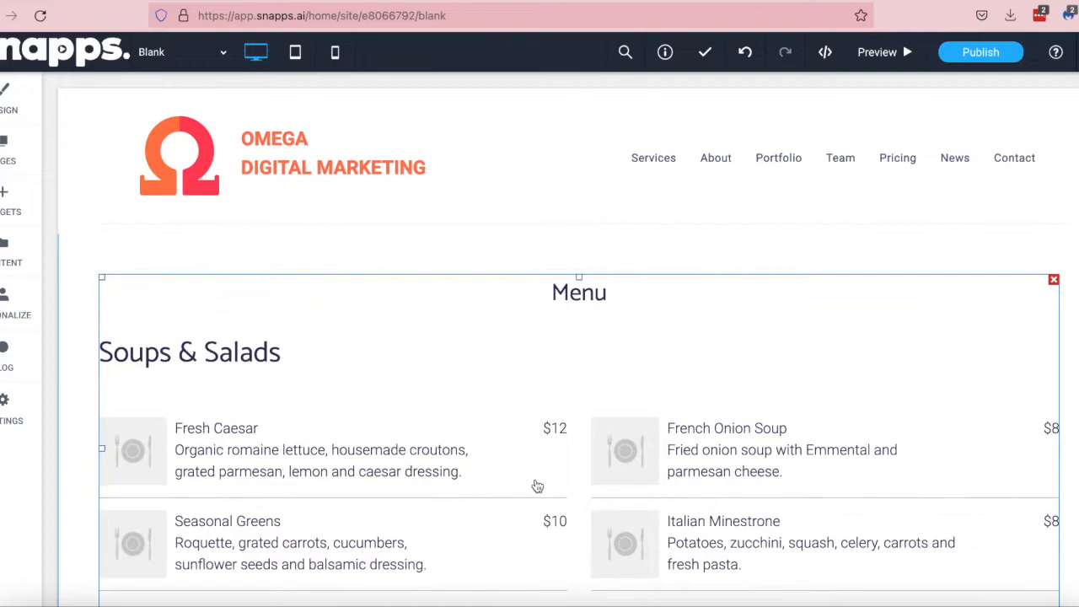
- Delete the Restaurant Menu widget and place the Yelp Reviews widget in the emptied column
{"action": "left_click", "coordinate": [1052, 280]}
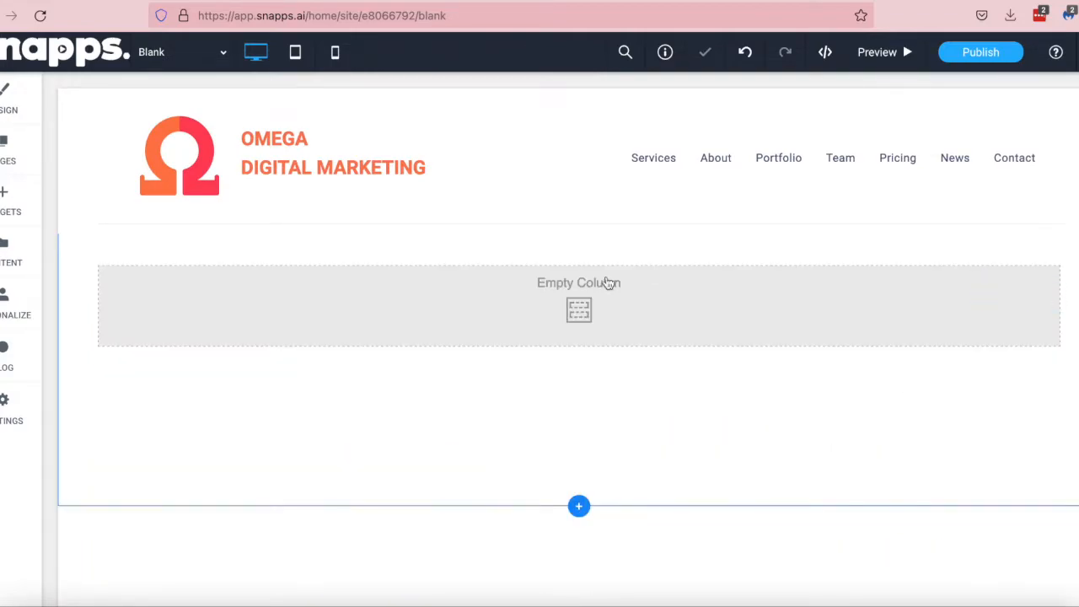
{"action": "left_click", "coordinate": [7, 201]}
{"action": "scroll", "coordinate": [157, 368], "scroll_direction": "down", "scroll_amount": 12}
{"action": "scroll", "coordinate": [157, 368], "scroll_direction": "down", "scroll_amount": 10}
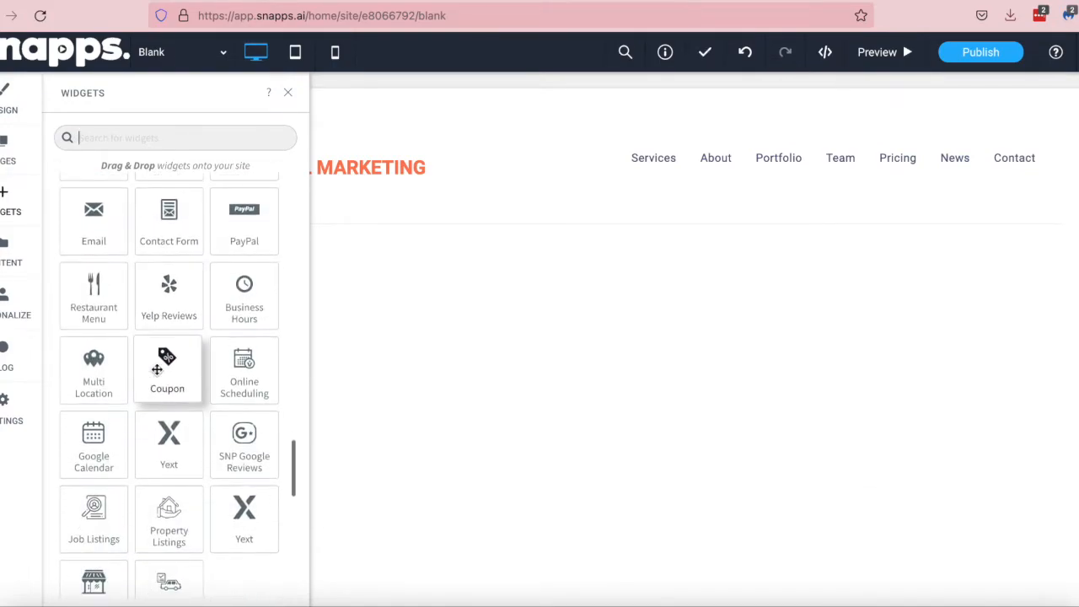
{"action": "scroll", "coordinate": [160, 375], "scroll_direction": "up", "scroll_amount": 1}
{"action": "left_click_drag", "start_coordinate": [181, 294], "coordinate": [303, 387]}
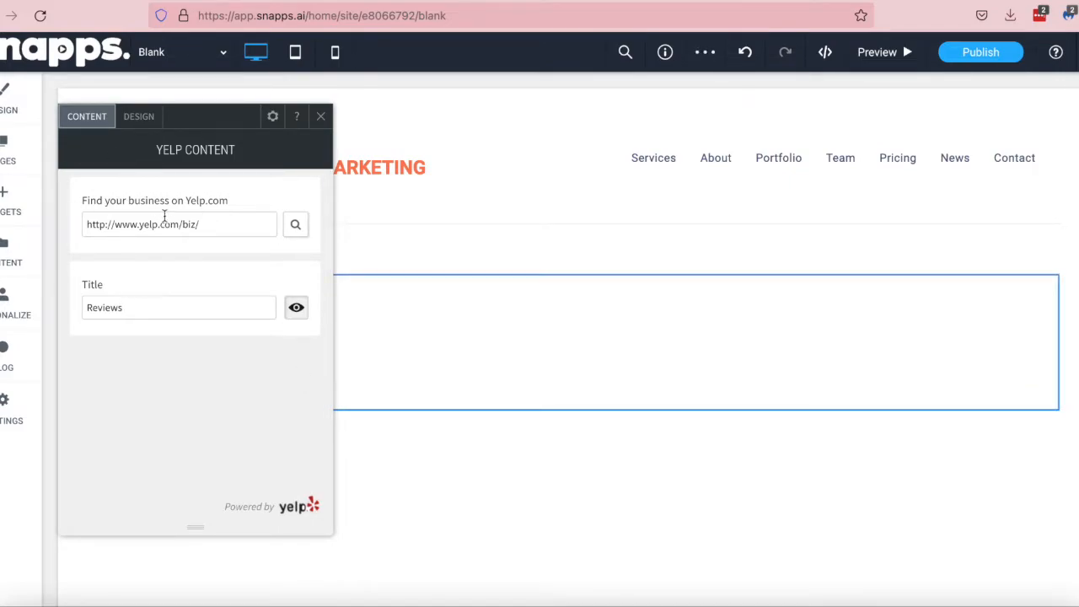
- Look through the Yelp widget's design settings and add the SNP Google Reviews widget to the column
{"action": "left_click", "coordinate": [143, 122]}
{"action": "scroll", "coordinate": [177, 329], "scroll_direction": "down", "scroll_amount": 4}
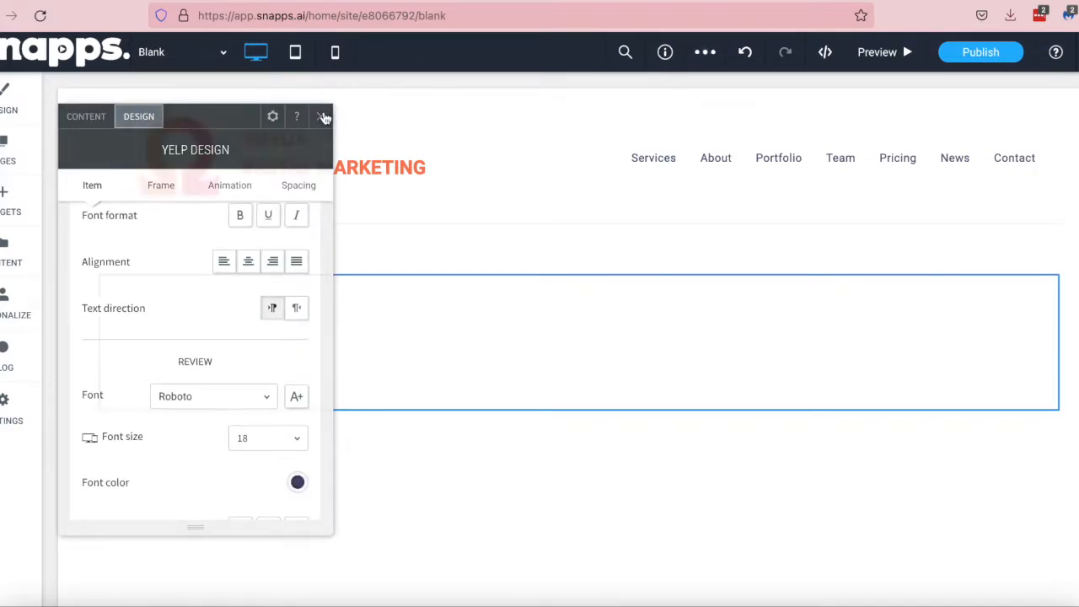
{"action": "left_click", "coordinate": [320, 115]}
{"action": "left_click_drag", "start_coordinate": [264, 338], "coordinate": [616, 307]}
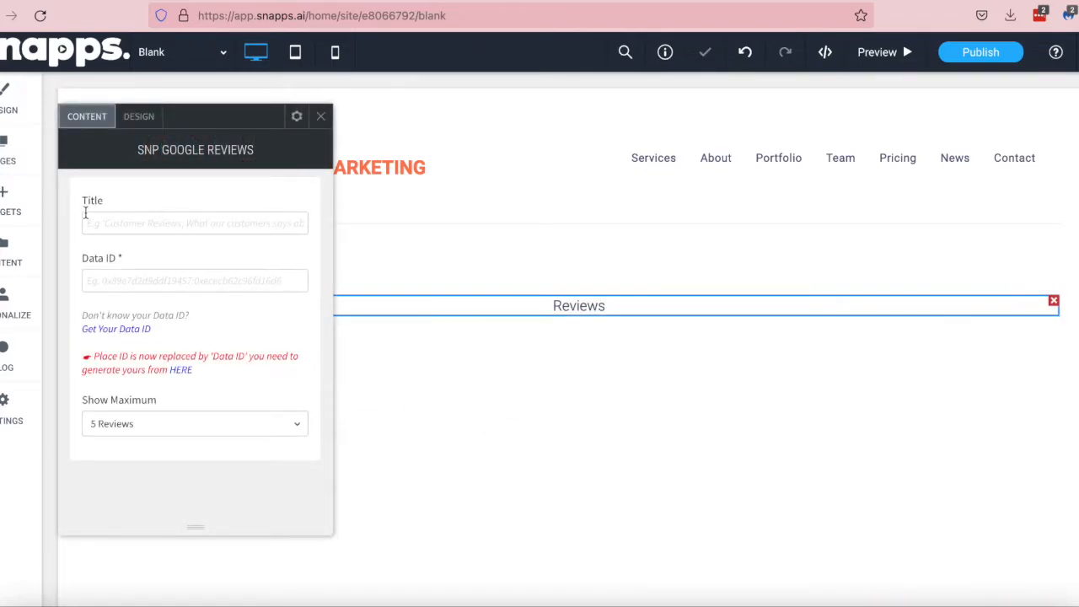
- Open the Data ID lookup from the Google Reviews widget and find places matching Starbucks on Broadway, New York
{"action": "left_click", "coordinate": [144, 331]}
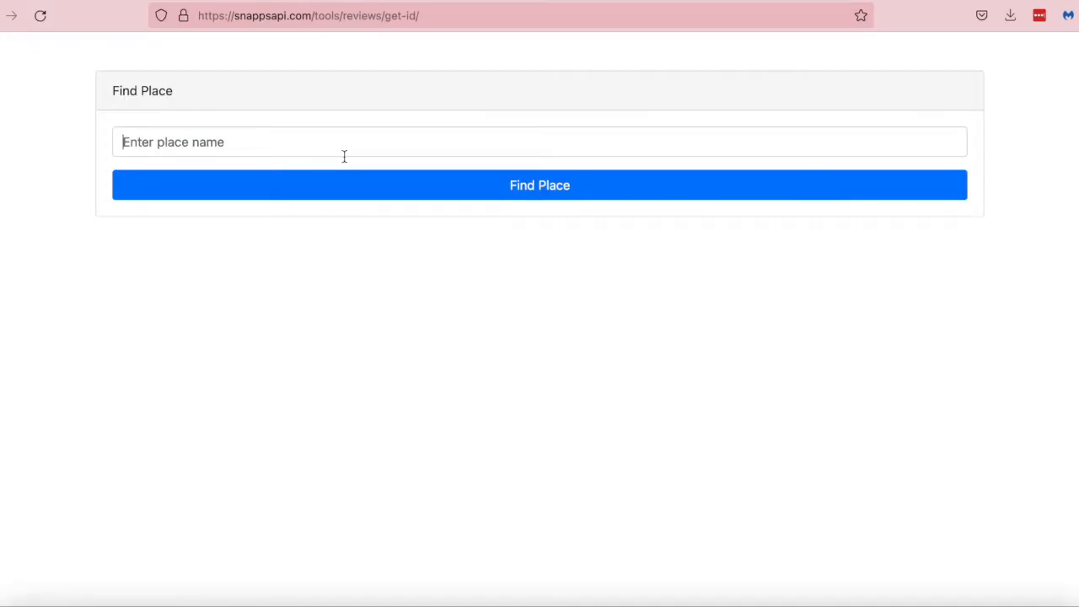
{"action": "type", "text": "starbuks"}
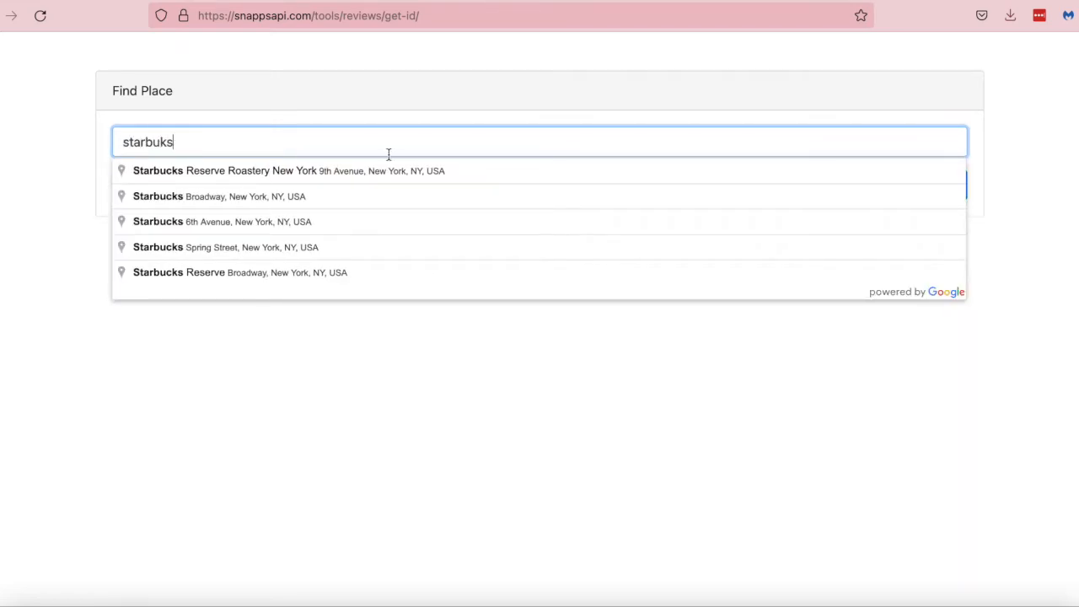
{"action": "left_click", "coordinate": [391, 198]}
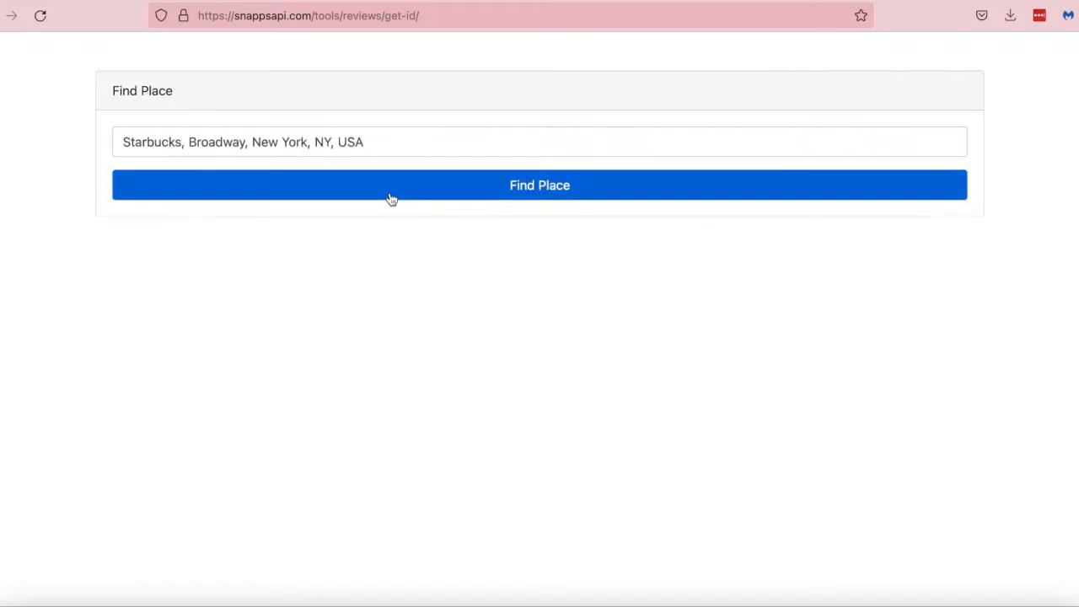
{"action": "left_click", "coordinate": [391, 198]}
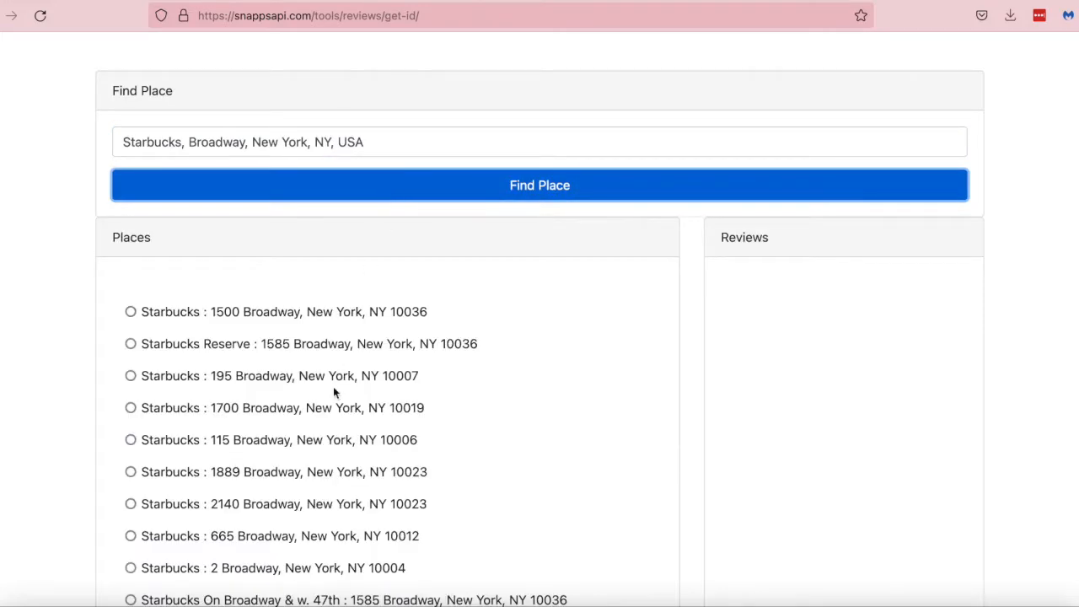
- Select the first listed Starbucks Reserve place, examine its reviews, and return to the site editor
{"action": "scroll", "coordinate": [333, 390], "scroll_direction": "down", "scroll_amount": 1}
{"action": "left_click", "coordinate": [131, 303]}
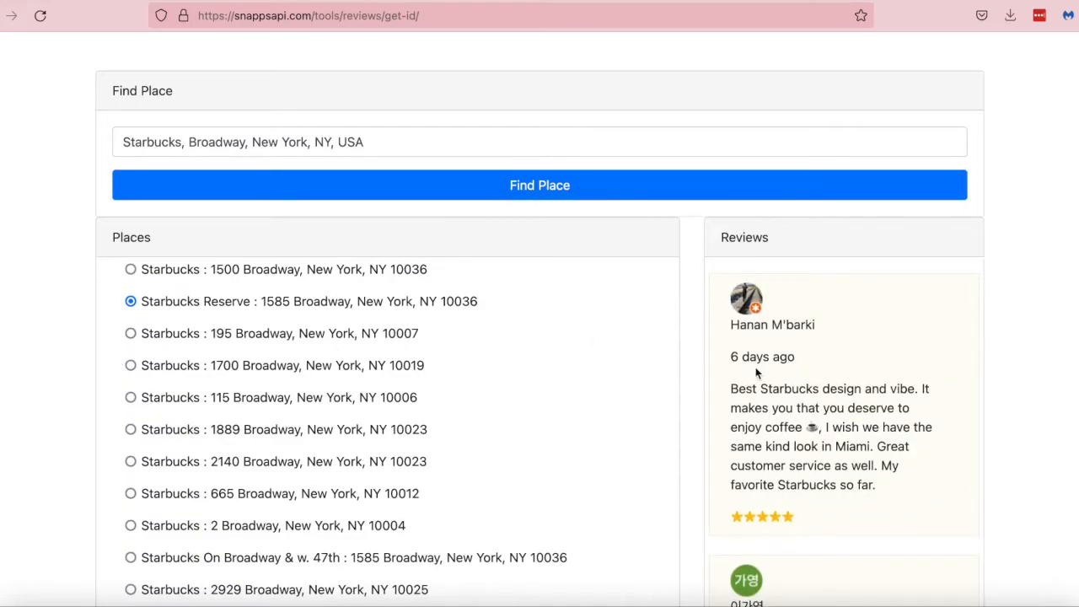
{"action": "scroll", "coordinate": [755, 371], "scroll_direction": "down", "scroll_amount": 5}
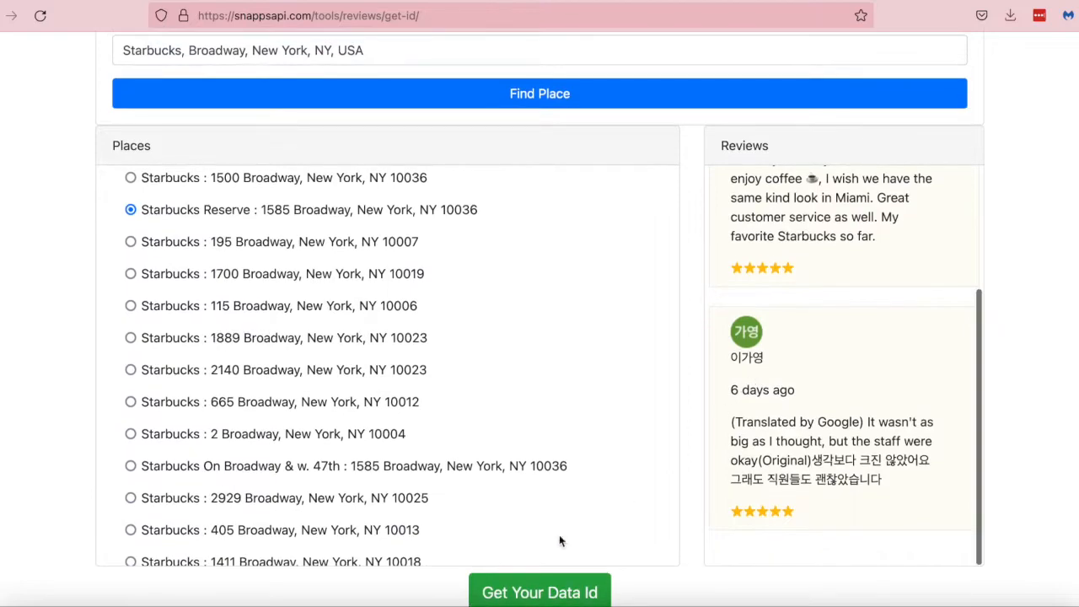
{"action": "scroll", "coordinate": [709, 234], "scroll_direction": "up", "scroll_amount": 3}
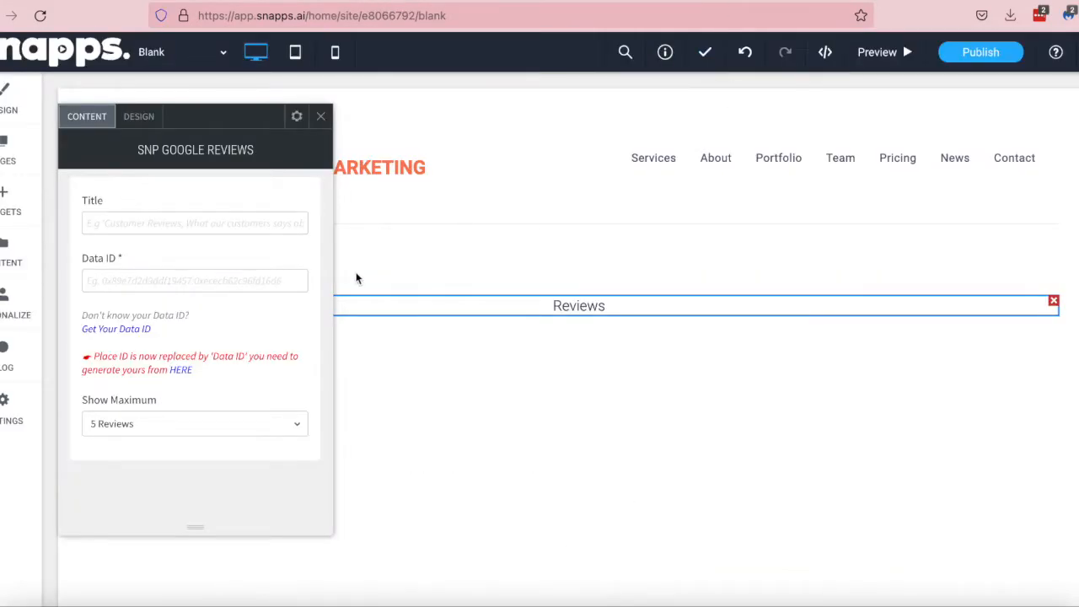
- Choose 5 Reviews as the Google Reviews maximum and examine the widget's available layouts
{"action": "left_click", "coordinate": [261, 430]}
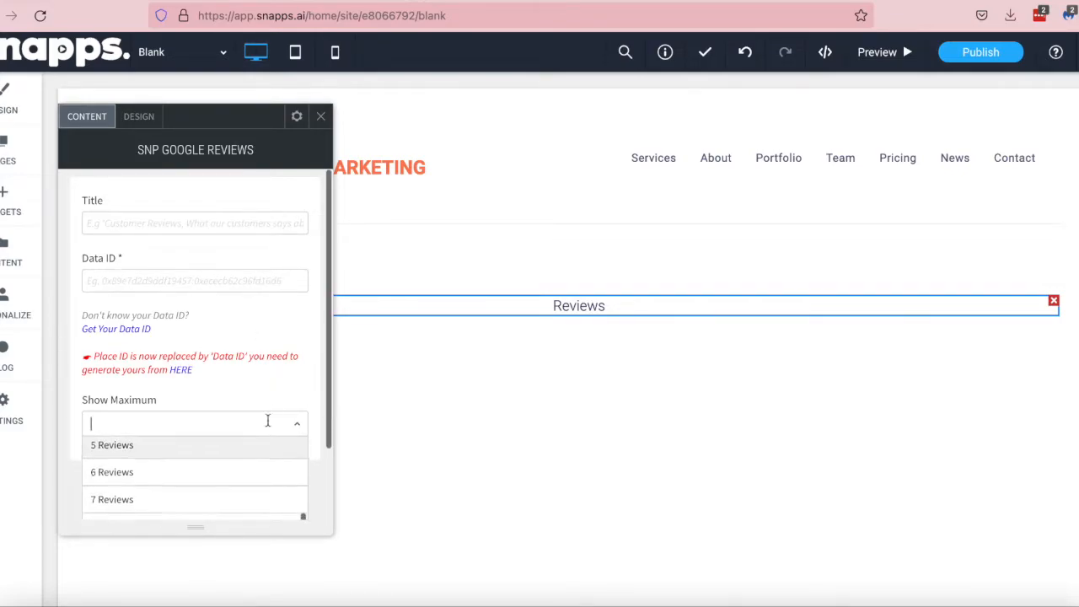
{"action": "left_click", "coordinate": [265, 441]}
{"action": "left_click", "coordinate": [141, 116]}
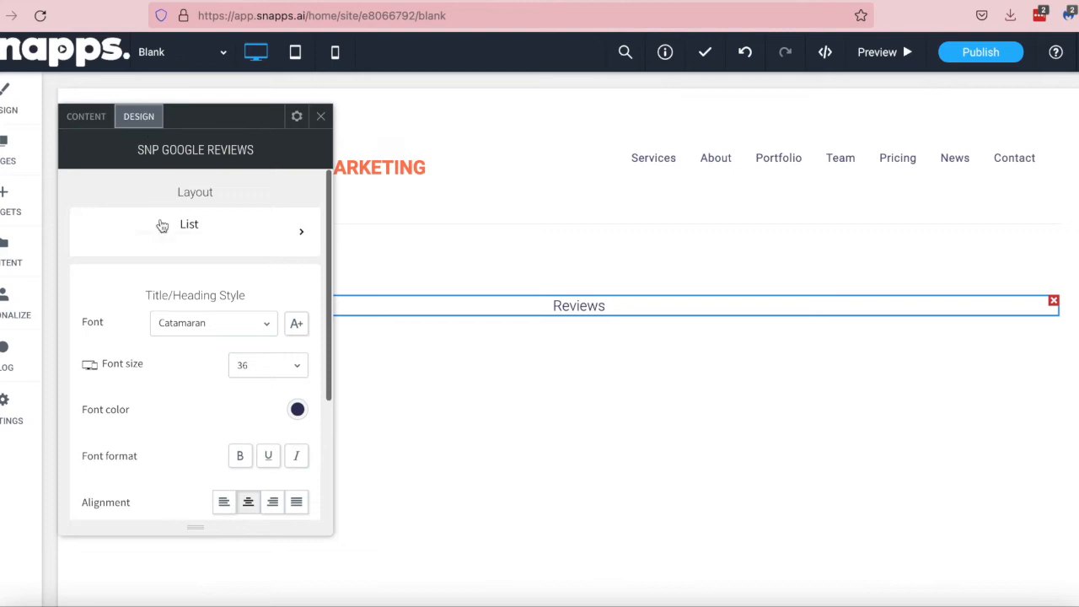
{"action": "left_click", "coordinate": [216, 299]}
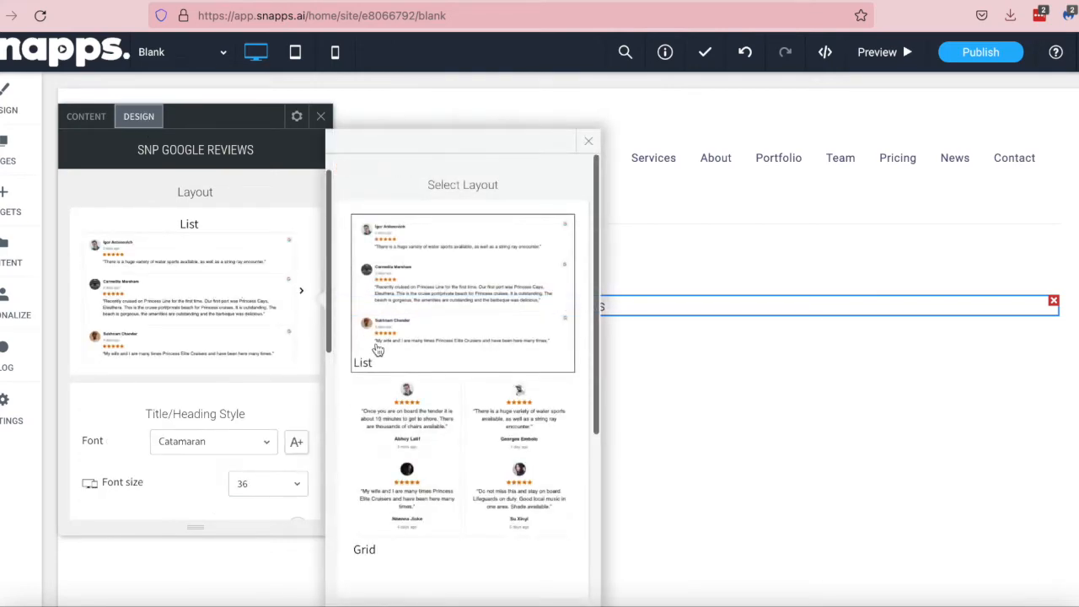
{"action": "scroll", "coordinate": [373, 346], "scroll_direction": "down", "scroll_amount": 5}
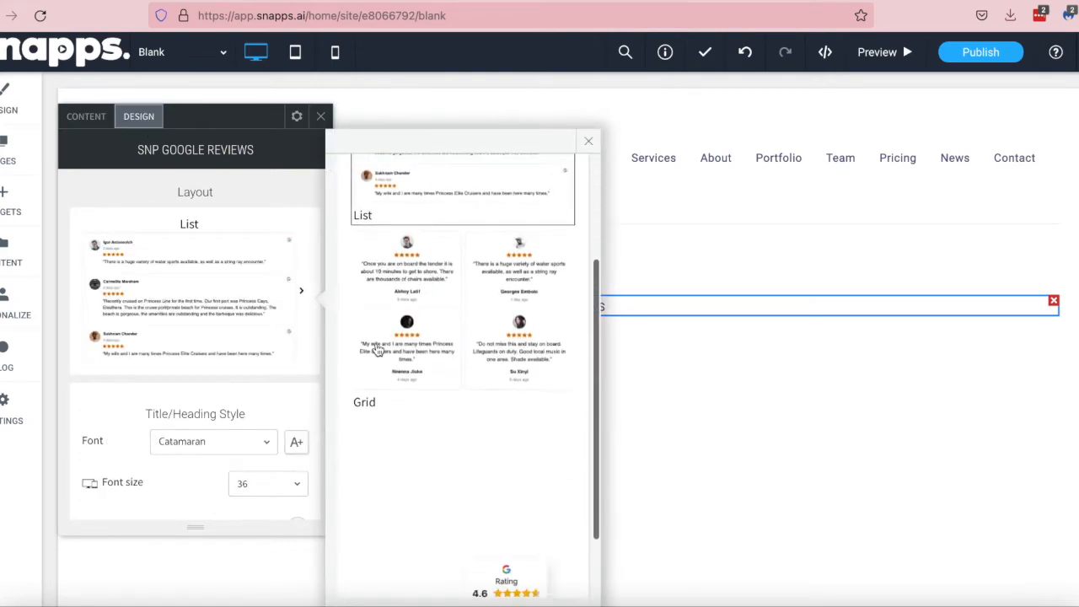
{"action": "left_click", "coordinate": [589, 141]}
{"action": "left_click", "coordinate": [323, 117]}
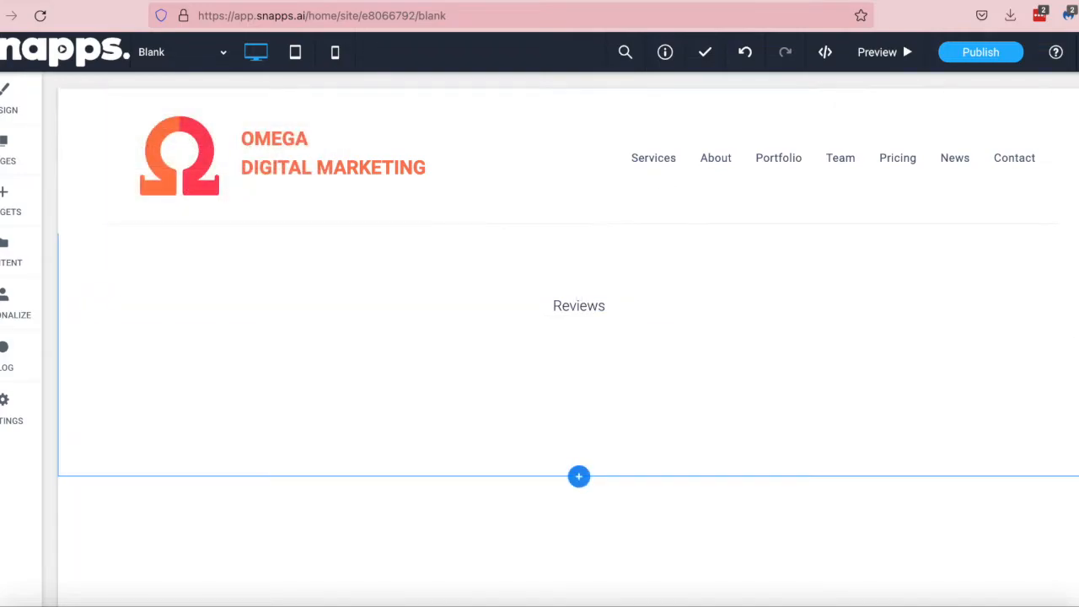
- Delete the Google Reviews widget and add the Business Directory widget to the empty column
{"action": "left_click", "coordinate": [1055, 301]}
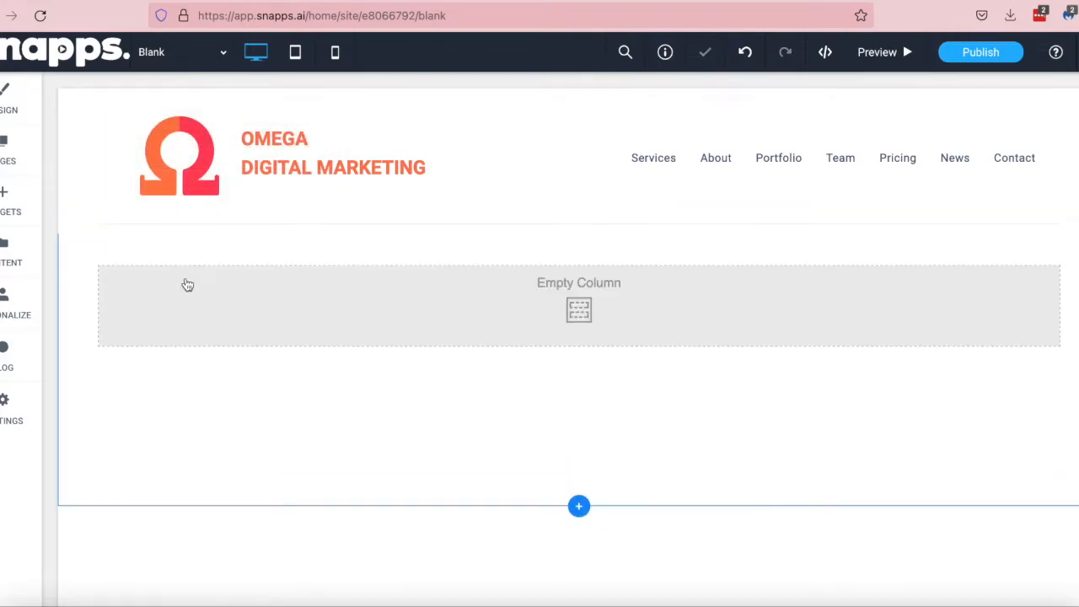
{"action": "left_click", "coordinate": [11, 203]}
{"action": "scroll", "coordinate": [168, 371], "scroll_direction": "up", "scroll_amount": 1}
{"action": "left_click_drag", "start_coordinate": [123, 468], "coordinate": [552, 321]}
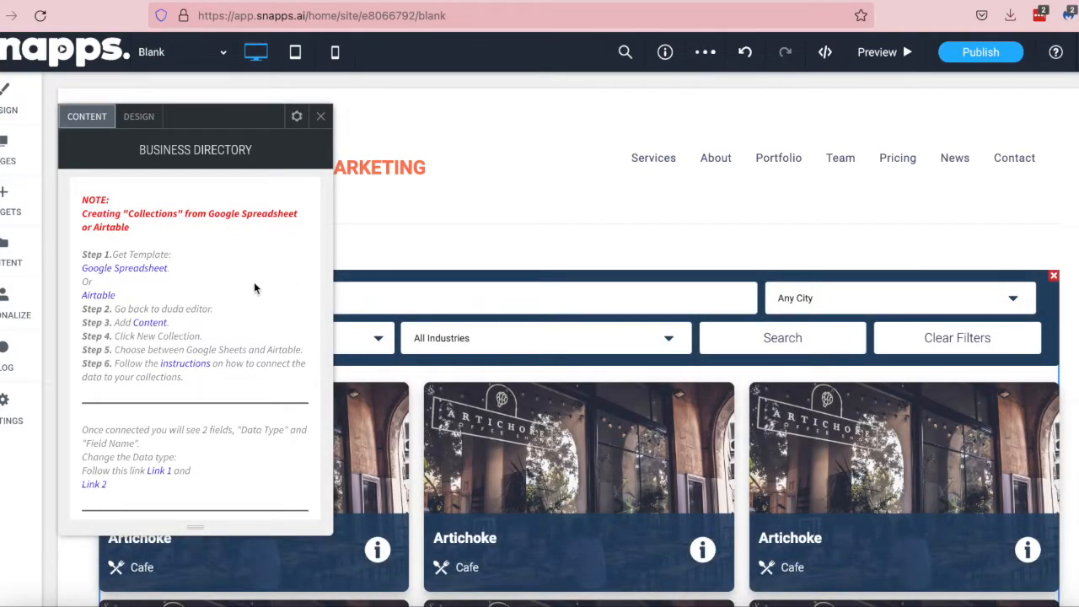
- Read the Business Directory widget's content notes on creating collections, creating dynamic pages and connecting data
{"action": "scroll", "coordinate": [254, 288], "scroll_direction": "down", "scroll_amount": 15}
{"action": "scroll", "coordinate": [255, 289], "scroll_direction": "up", "scroll_amount": 15}
{"action": "scroll", "coordinate": [192, 213], "scroll_direction": "down", "scroll_amount": 1}
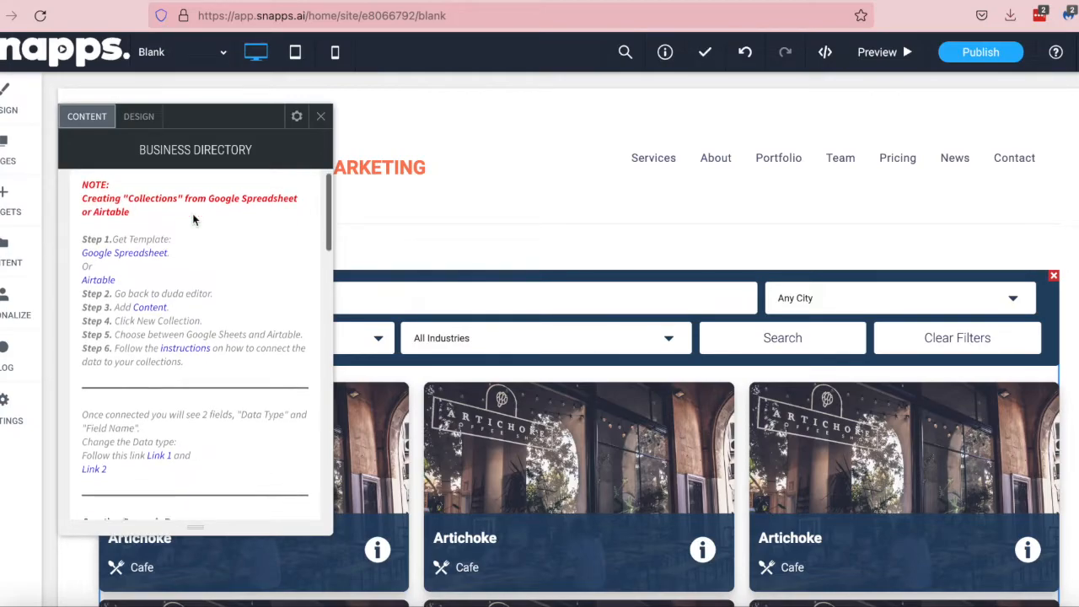
{"action": "scroll", "coordinate": [192, 219], "scroll_direction": "down", "scroll_amount": 2}
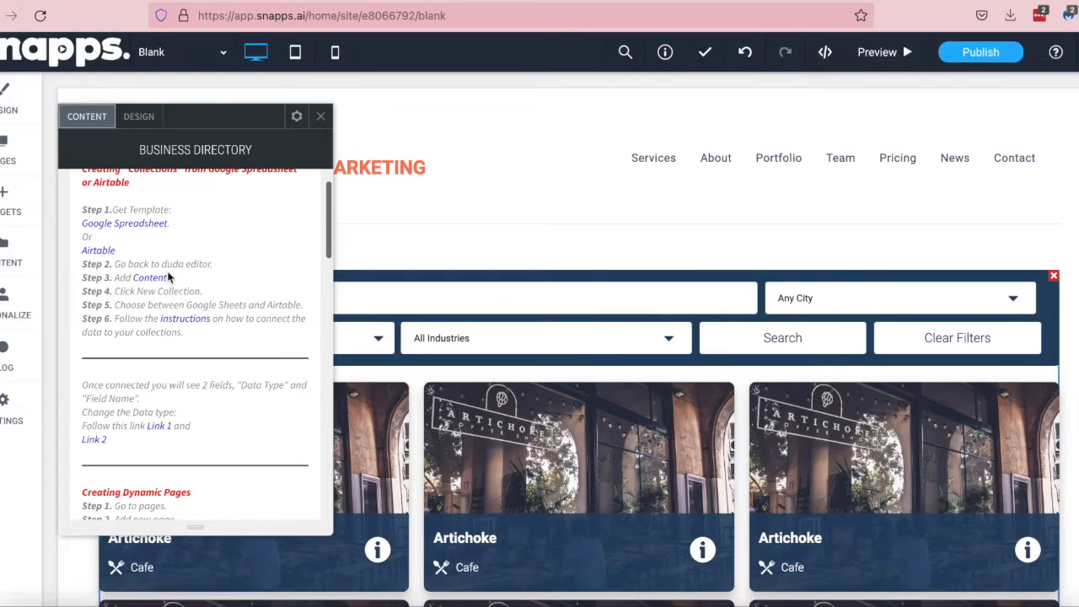
{"action": "scroll", "coordinate": [173, 331], "scroll_direction": "down", "scroll_amount": 3}
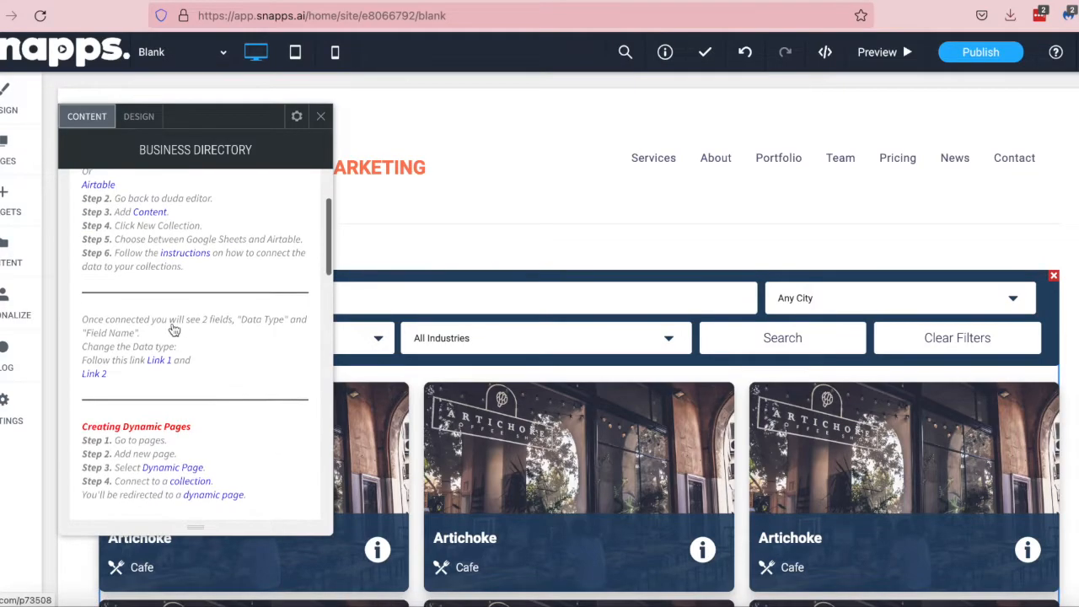
{"action": "scroll", "coordinate": [173, 335], "scroll_direction": "down", "scroll_amount": 5}
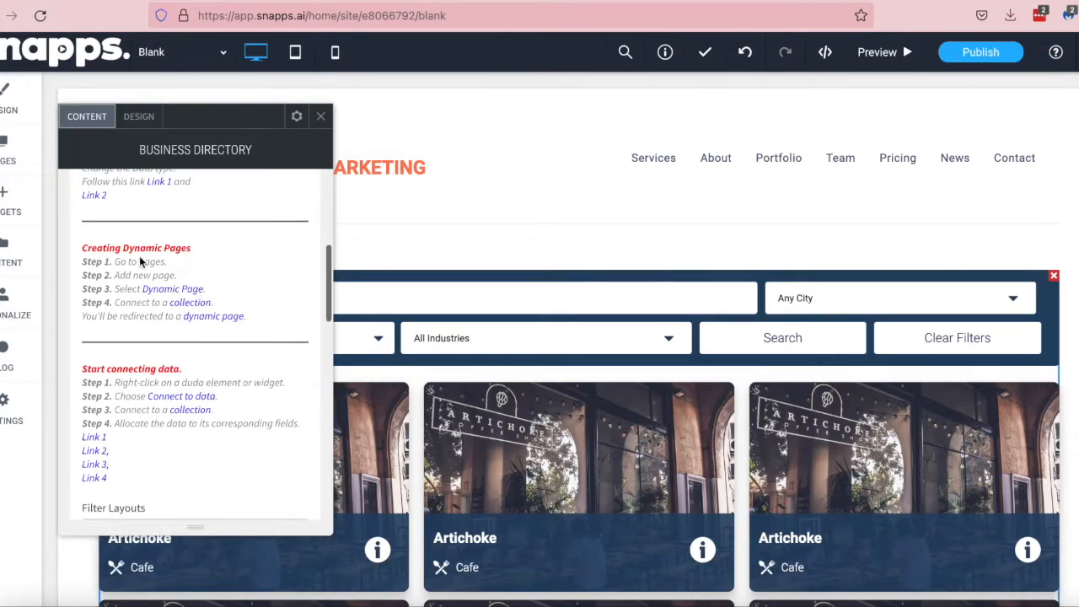
{"action": "scroll", "coordinate": [145, 289], "scroll_direction": "down", "scroll_amount": 1}
{"action": "scroll", "coordinate": [175, 299], "scroll_direction": "down", "scroll_amount": 5}
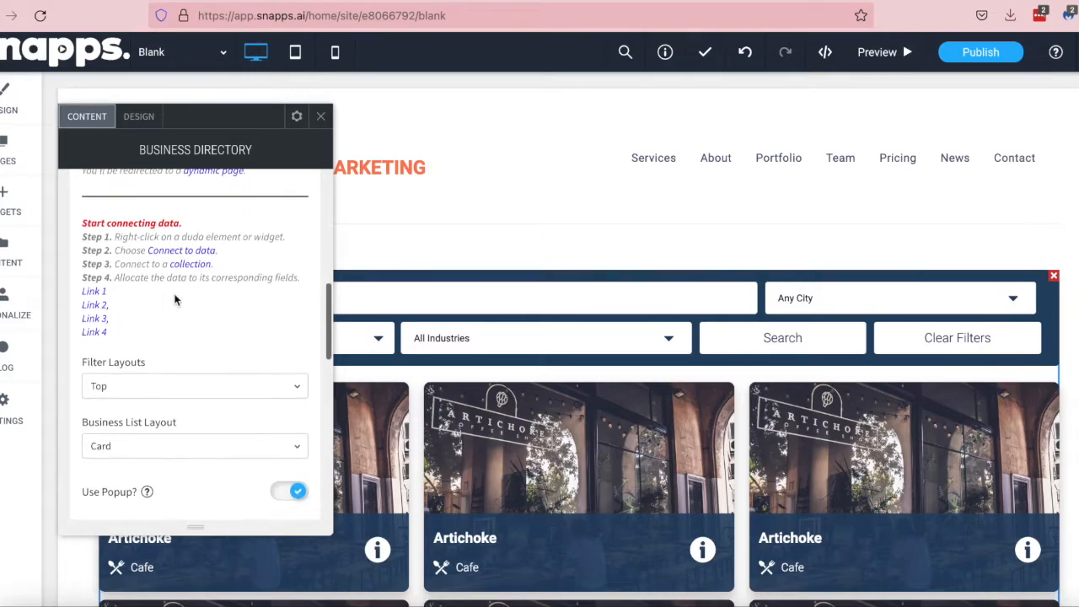
- Examine the Business Directory's filter layout, list layout, popup and column settings along with its business list entries
{"action": "scroll", "coordinate": [176, 301], "scroll_direction": "down", "scroll_amount": 1}
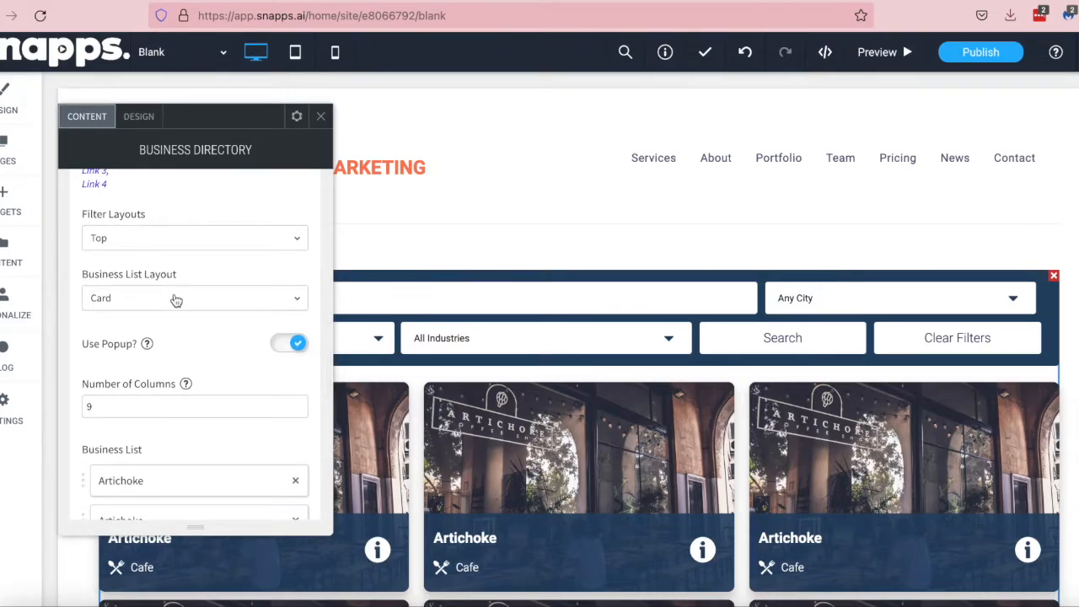
{"action": "scroll", "coordinate": [175, 300], "scroll_direction": "down", "scroll_amount": 10}
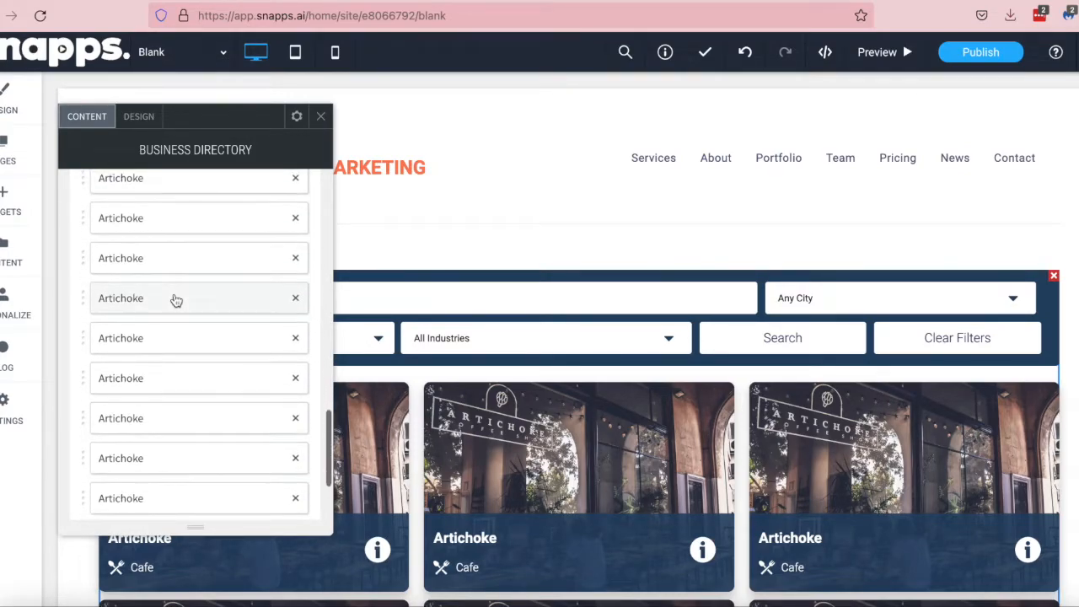
{"action": "scroll", "coordinate": [175, 300], "scroll_direction": "down", "scroll_amount": 5}
{"action": "scroll", "coordinate": [175, 300], "scroll_direction": "up", "scroll_amount": 6}
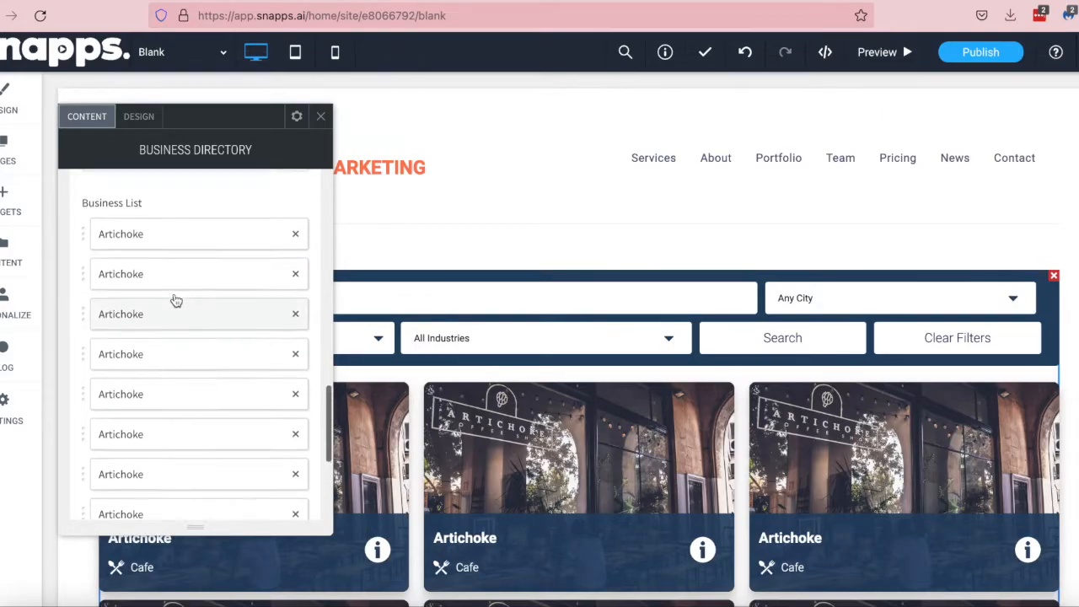
- Review the Business Directory's Top Category and Card design settings and close the widget editor
{"action": "left_click", "coordinate": [144, 118]}
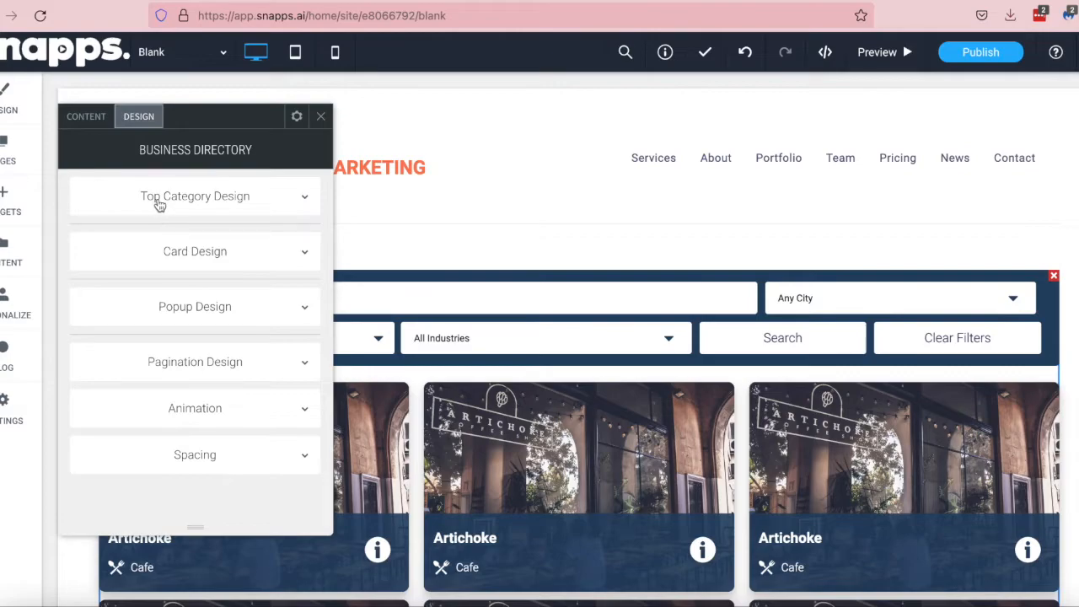
{"action": "left_click", "coordinate": [158, 203]}
{"action": "left_click", "coordinate": [168, 202]}
{"action": "left_click", "coordinate": [178, 257]}
{"action": "left_click", "coordinate": [177, 250]}
{"action": "left_click", "coordinate": [324, 117]}
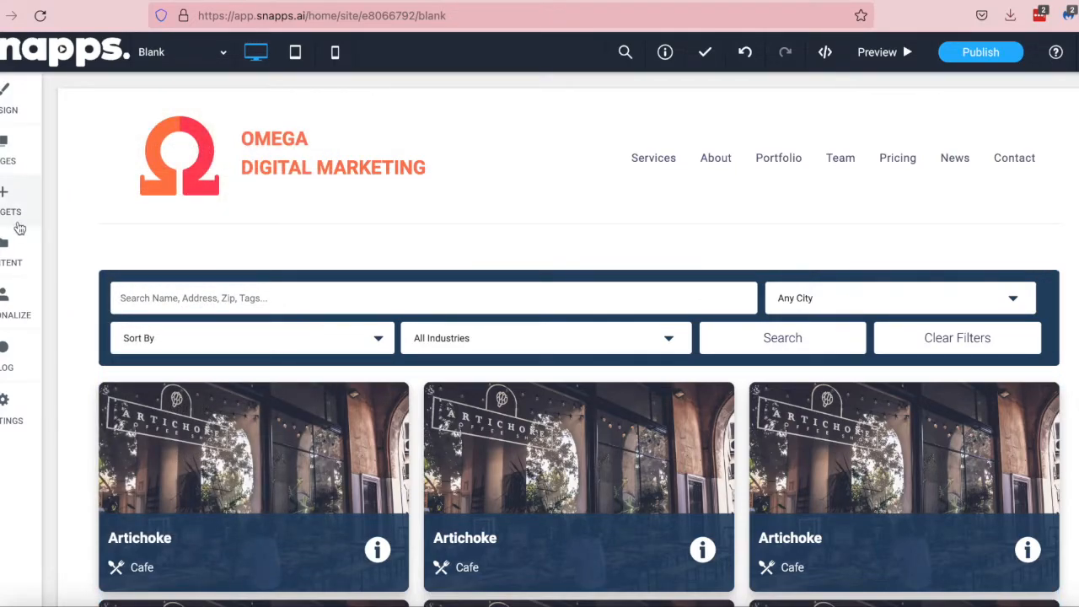
- Open the site's content collections and start a new collection to view the available collection types
{"action": "left_click", "coordinate": [18, 152]}
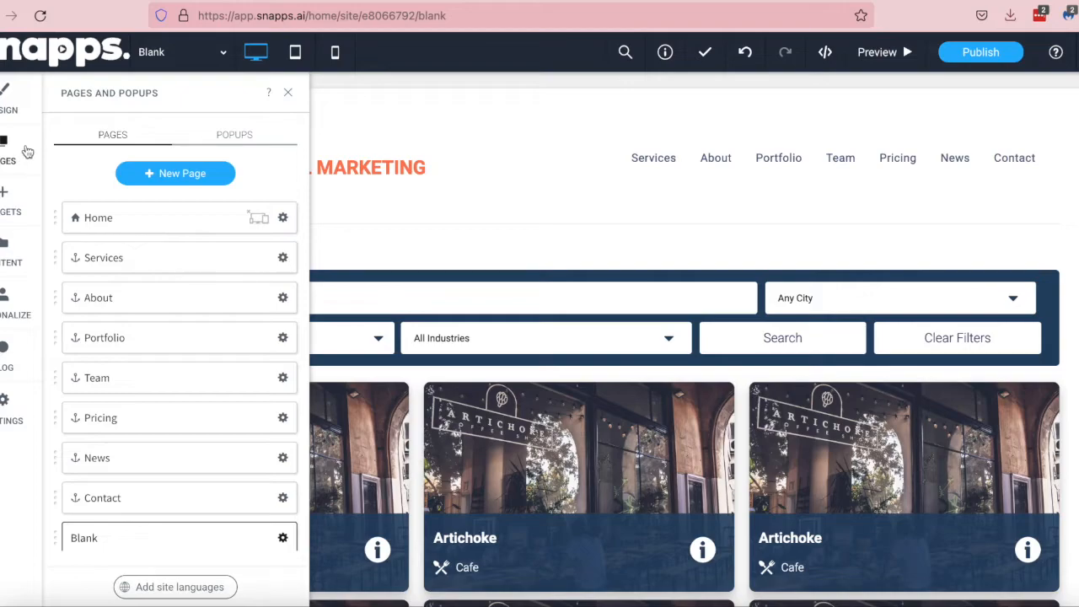
{"action": "left_click", "coordinate": [18, 275]}
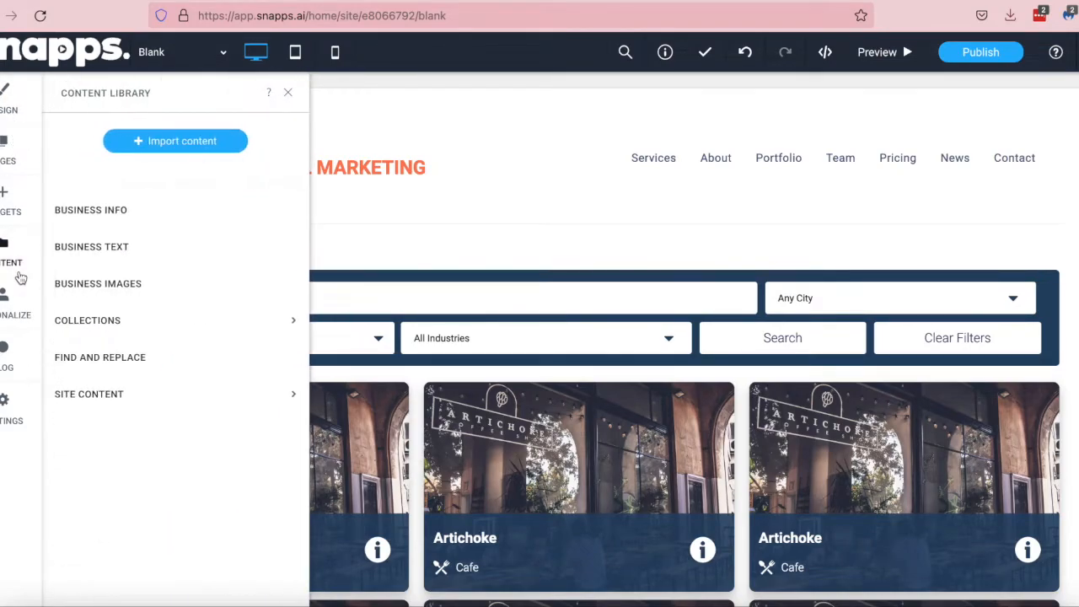
{"action": "left_click", "coordinate": [59, 336]}
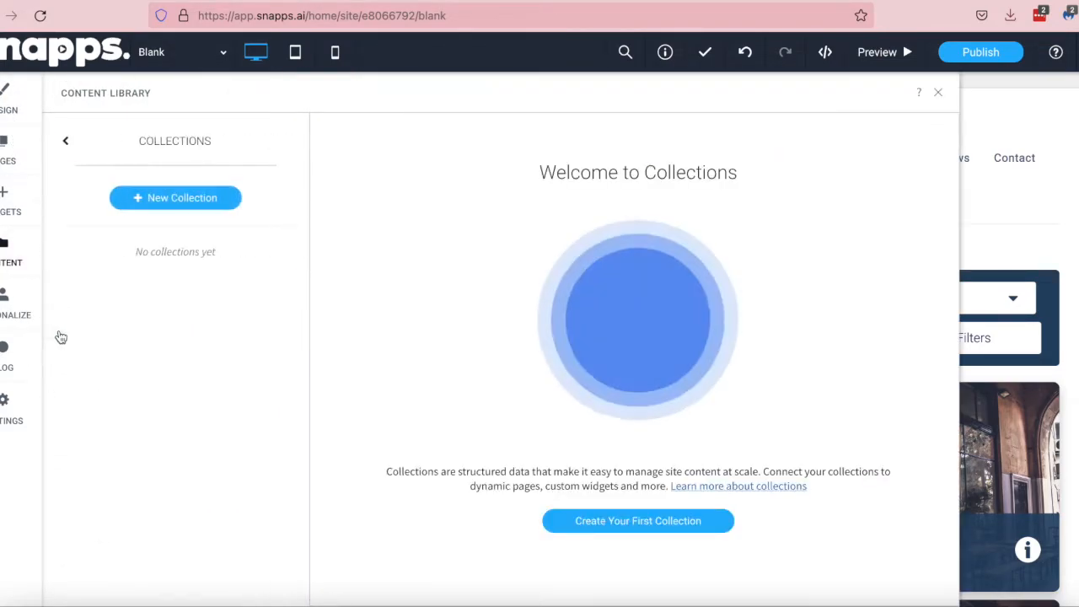
{"action": "left_click", "coordinate": [159, 206]}
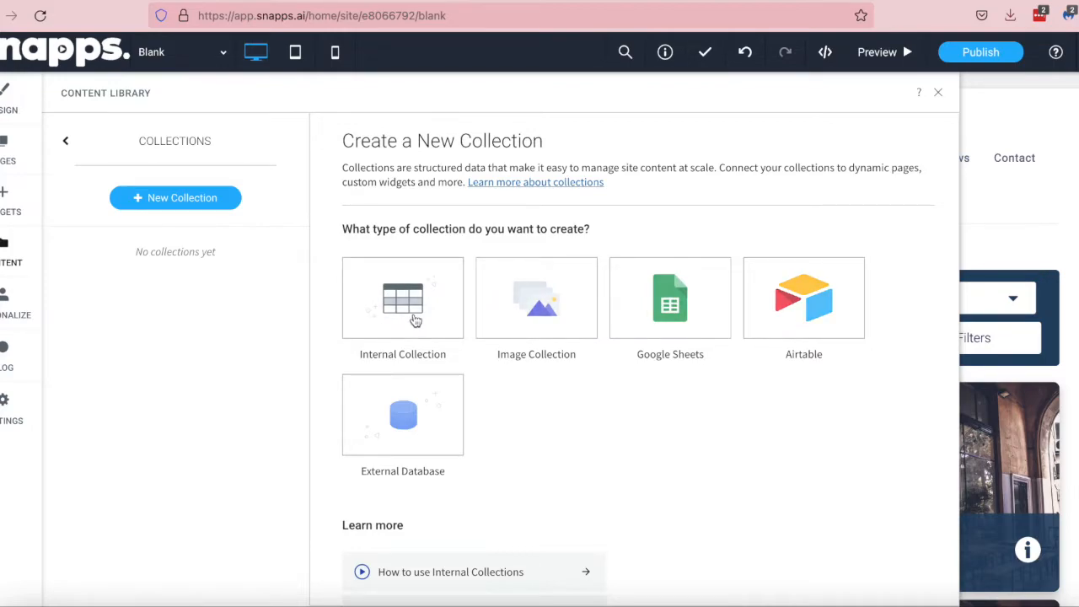
- Open and pause the How to use Internal Collections video, and close both it and the content library
{"action": "scroll", "coordinate": [501, 381], "scroll_direction": "down", "scroll_amount": 2}
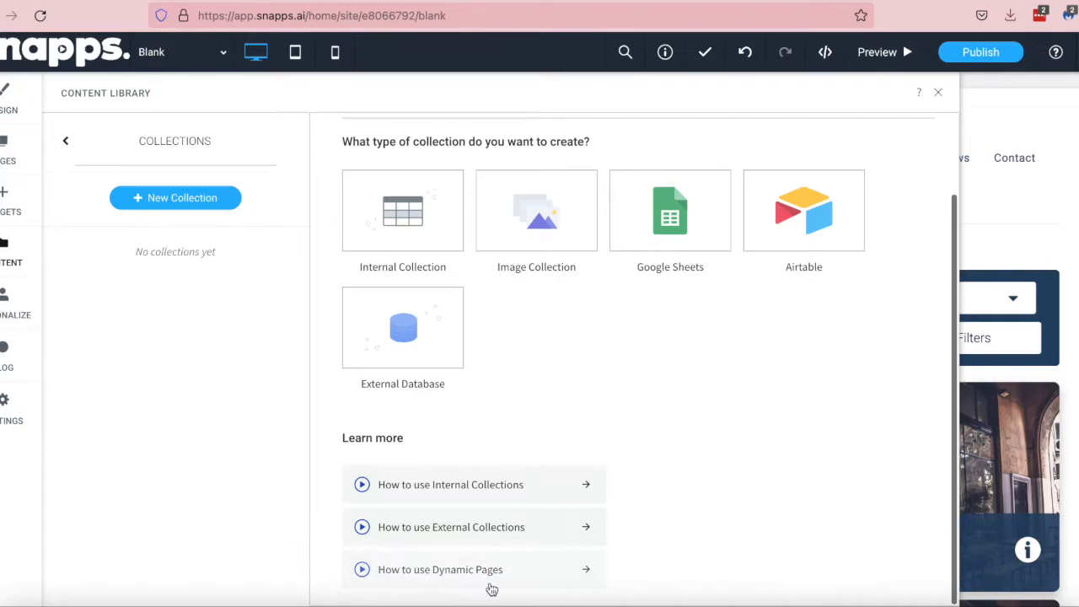
{"action": "left_click", "coordinate": [516, 501]}
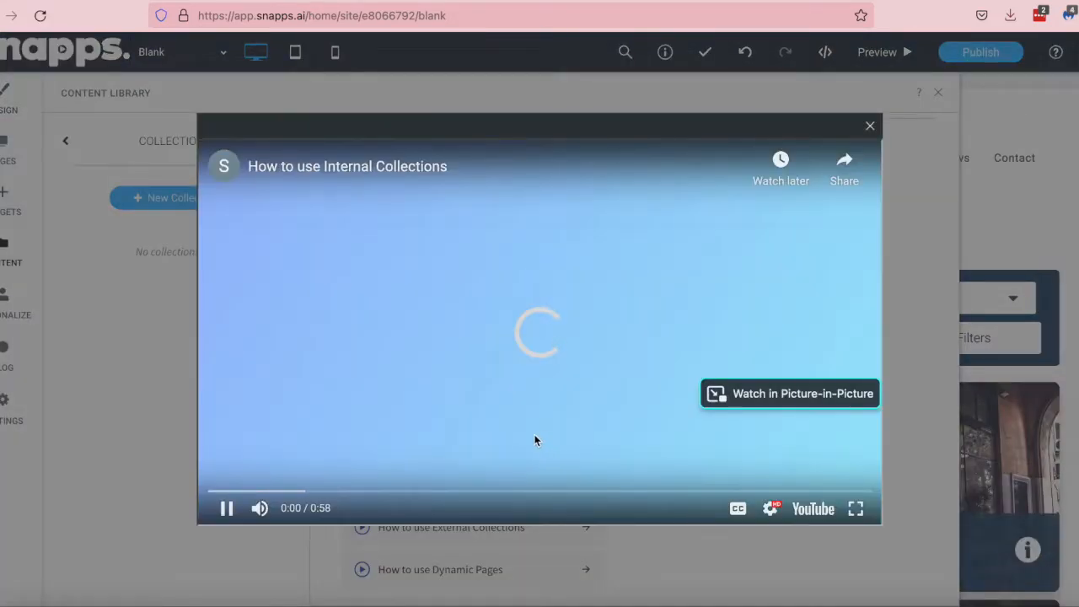
{"action": "left_click", "coordinate": [226, 508]}
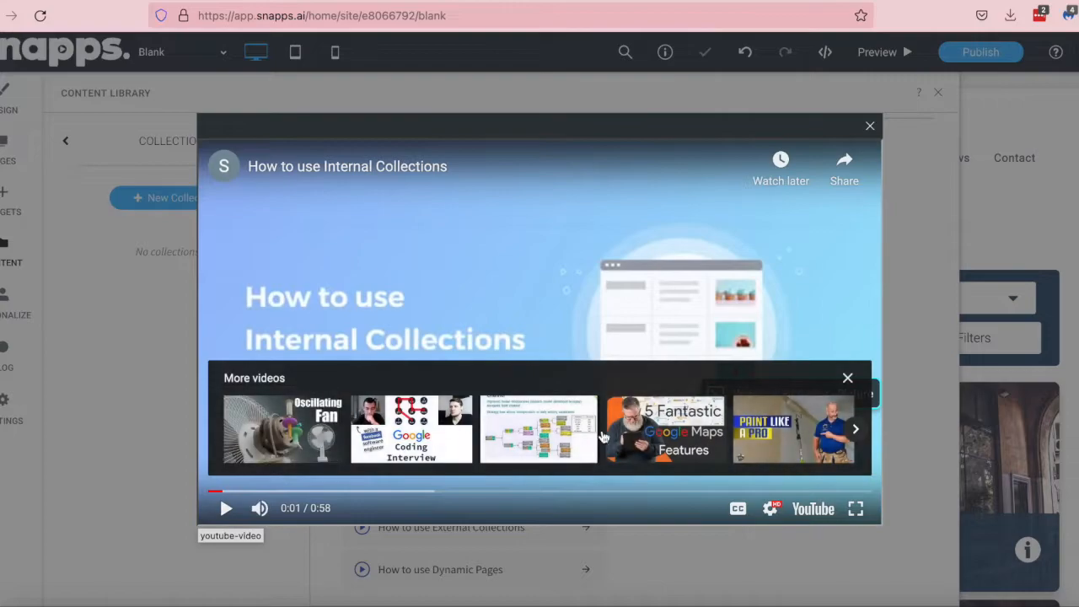
{"action": "left_click", "coordinate": [868, 129]}
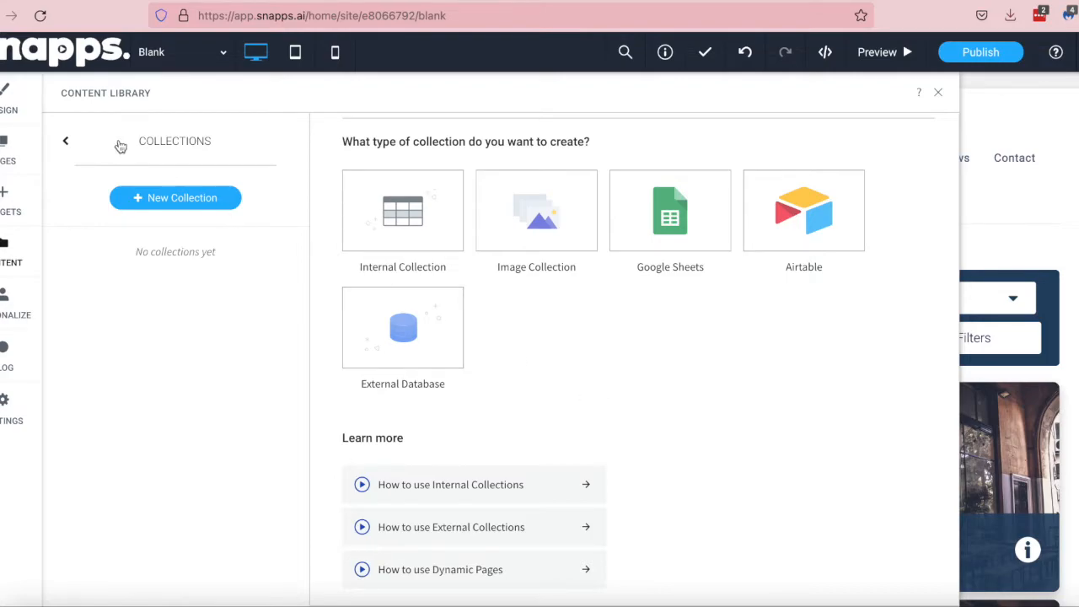
{"action": "left_click", "coordinate": [74, 148]}
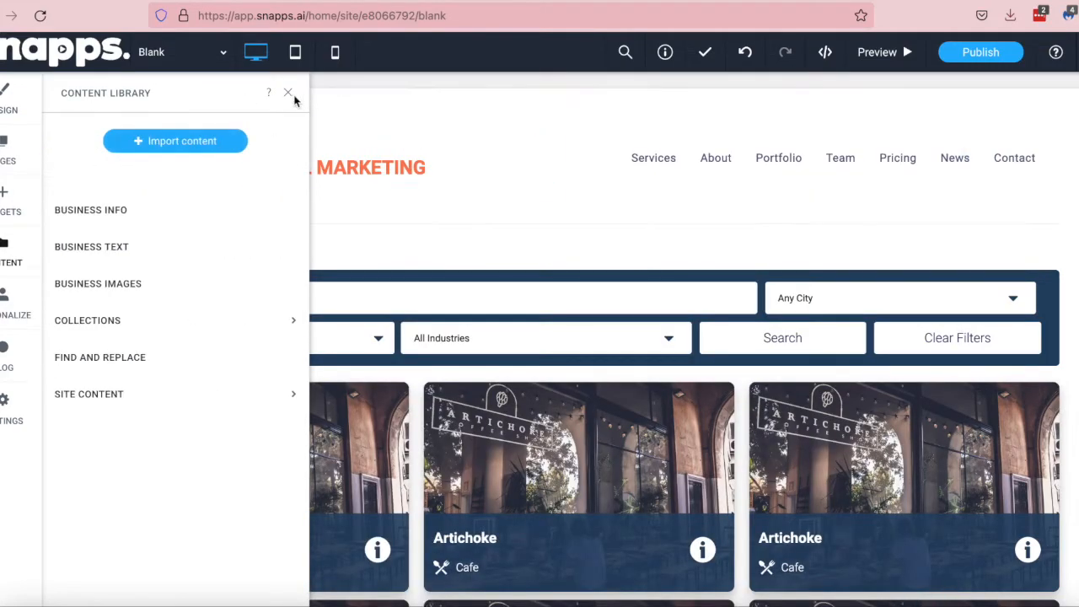
{"action": "left_click", "coordinate": [289, 94]}
- Delete the Business Directory widget and add the PayPal widget to the empty column
{"action": "scroll", "coordinate": [477, 372], "scroll_direction": "up", "scroll_amount": 1}
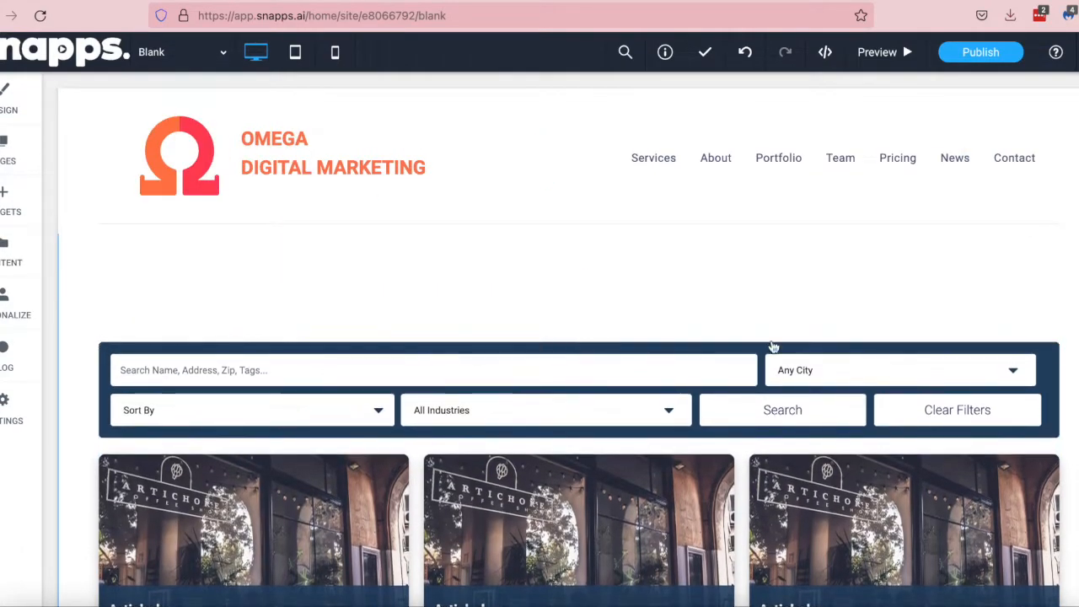
{"action": "left_click", "coordinate": [1052, 348]}
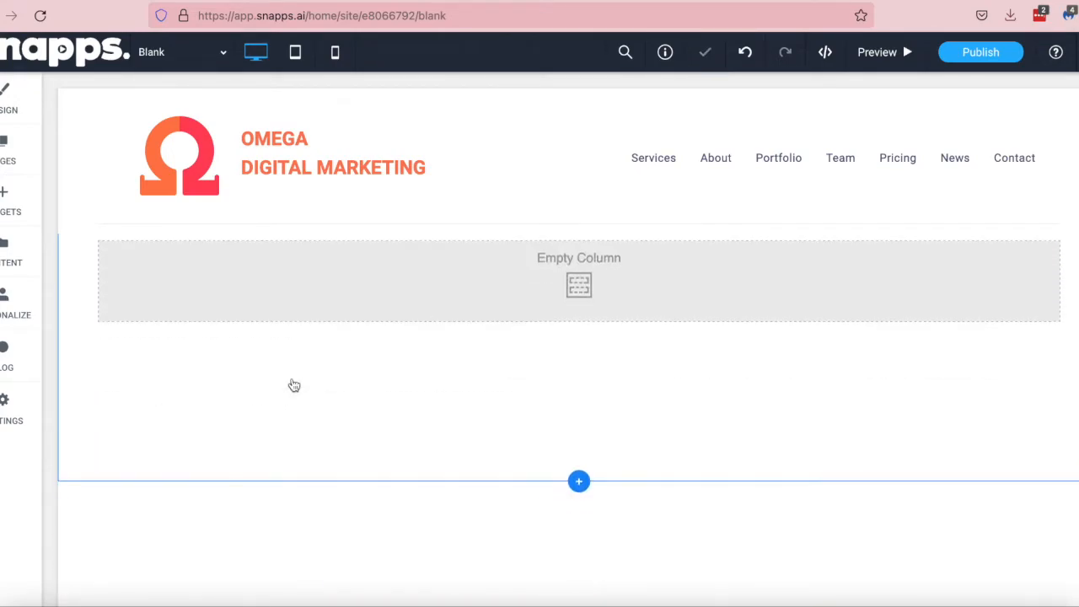
{"action": "left_click", "coordinate": [33, 225]}
{"action": "scroll", "coordinate": [164, 375], "scroll_direction": "down", "scroll_amount": 10}
{"action": "scroll", "coordinate": [164, 375], "scroll_direction": "down", "scroll_amount": 5}
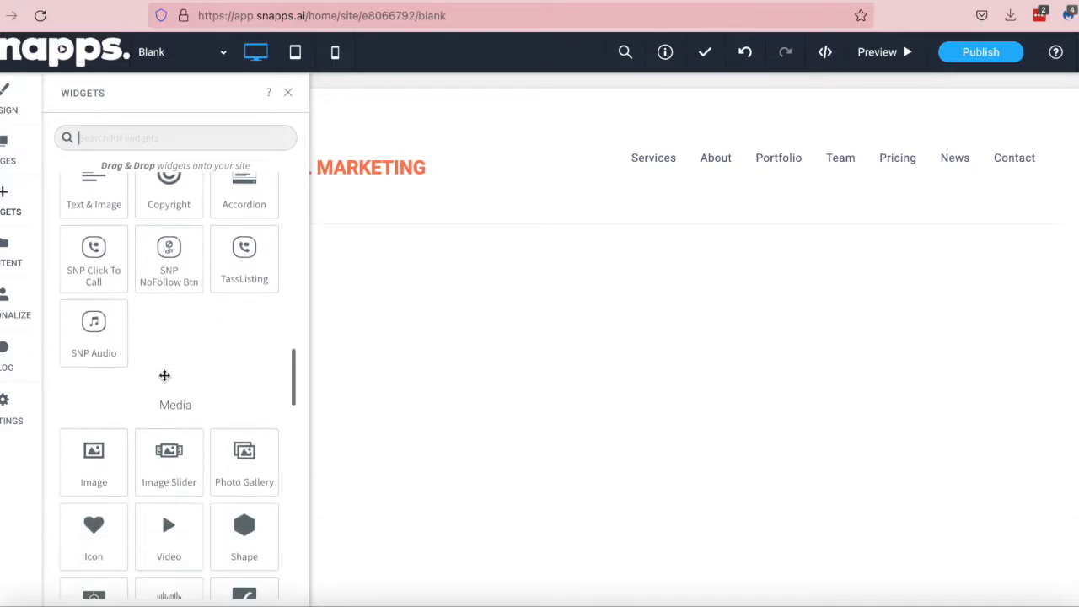
{"action": "scroll", "coordinate": [165, 375], "scroll_direction": "down", "scroll_amount": 6}
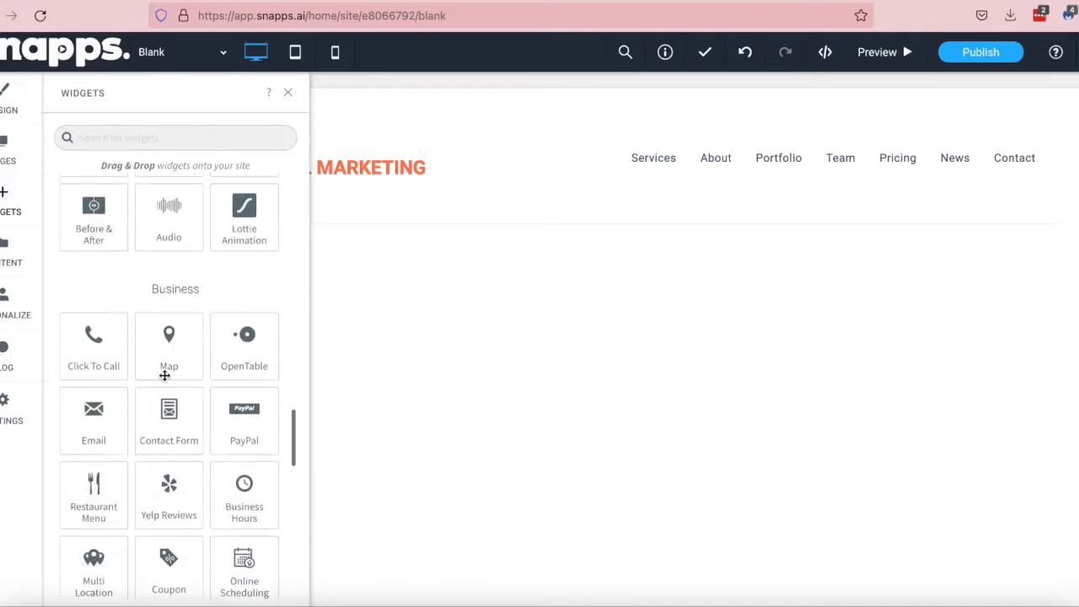
{"action": "scroll", "coordinate": [165, 376], "scroll_direction": "up", "scroll_amount": 1}
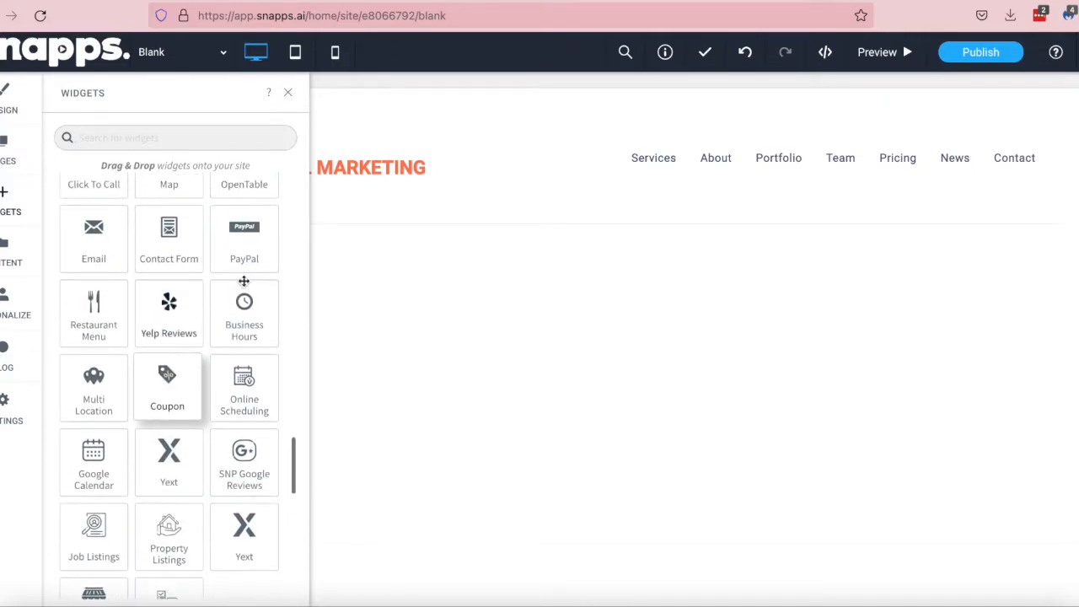
{"action": "left_click_drag", "start_coordinate": [244, 241], "coordinate": [392, 341]}
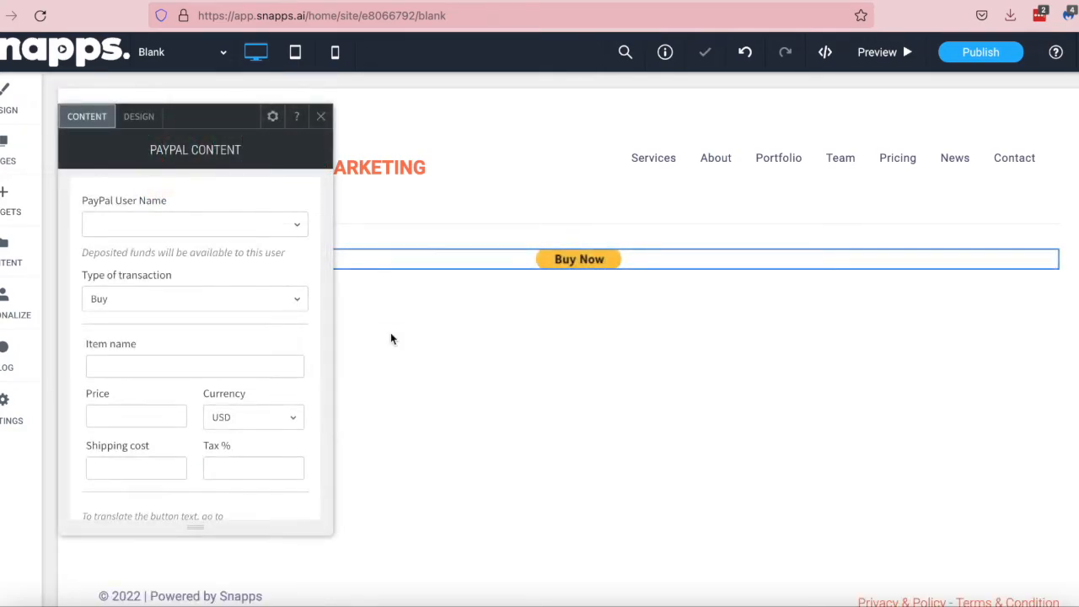
- Select the first suggested site email as the PayPal user name and review the widget's content and design settings
{"action": "scroll", "coordinate": [180, 334], "scroll_direction": "down", "scroll_amount": 3}
{"action": "scroll", "coordinate": [180, 334], "scroll_direction": "up", "scroll_amount": 4}
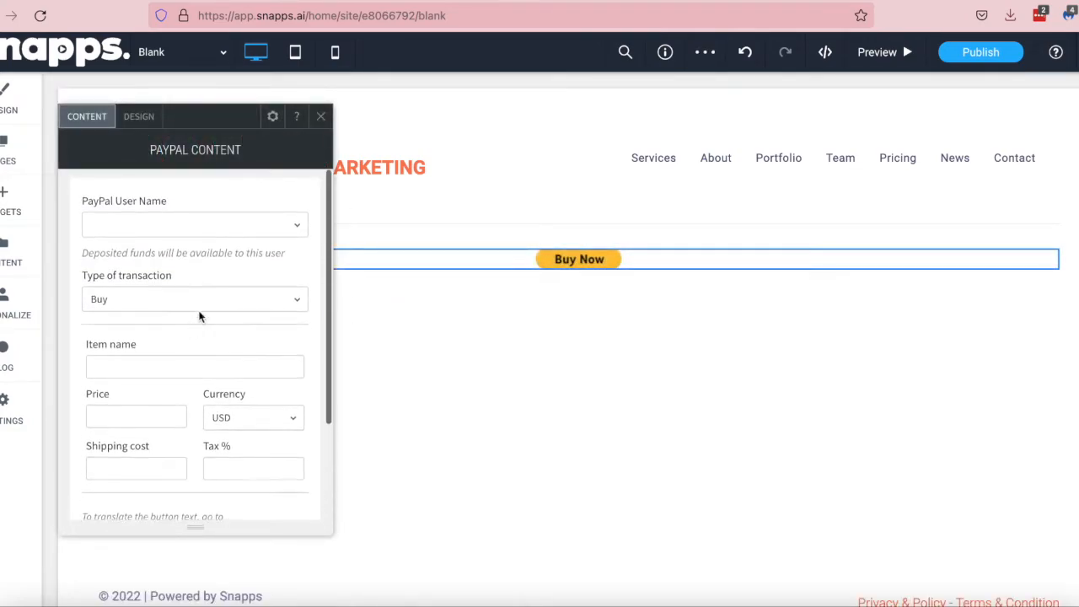
{"action": "left_click", "coordinate": [220, 222]}
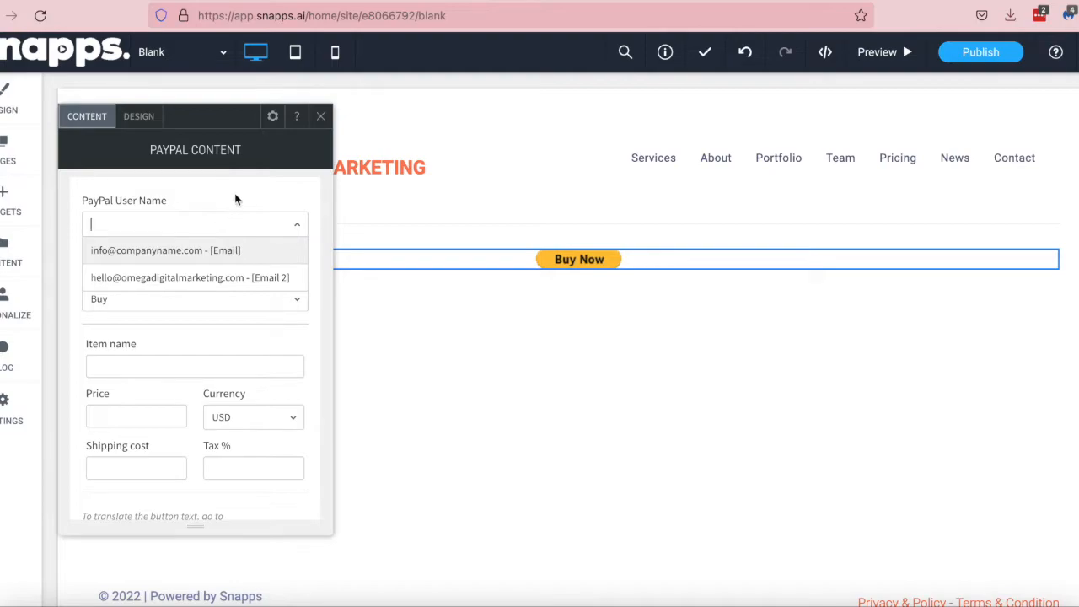
{"action": "key", "text": "Return"}
{"action": "scroll", "coordinate": [224, 312], "scroll_direction": "down", "scroll_amount": 3}
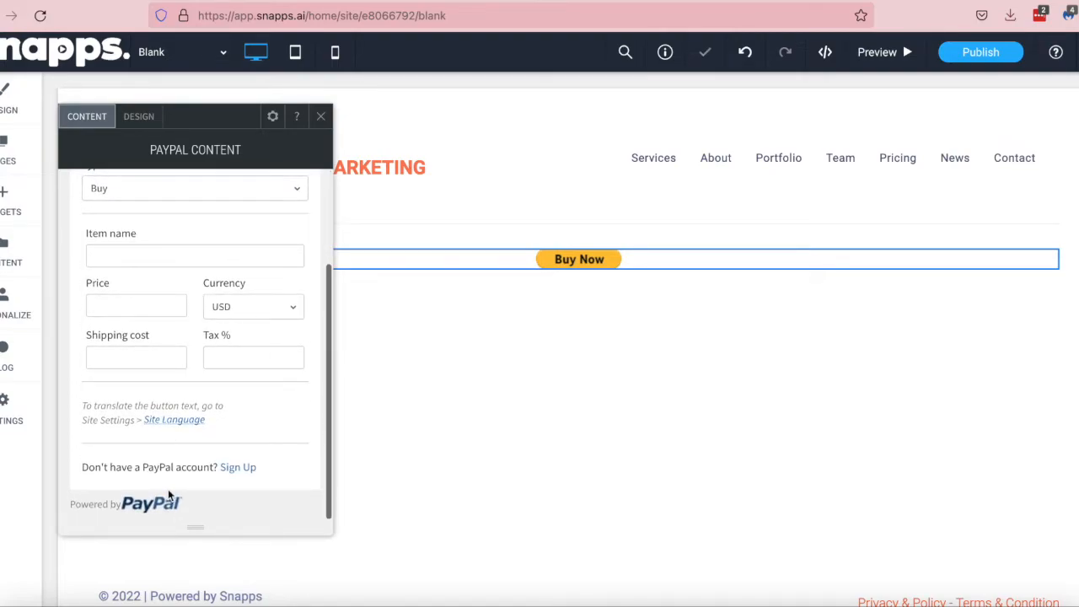
{"action": "scroll", "coordinate": [176, 400], "scroll_direction": "up", "scroll_amount": 2}
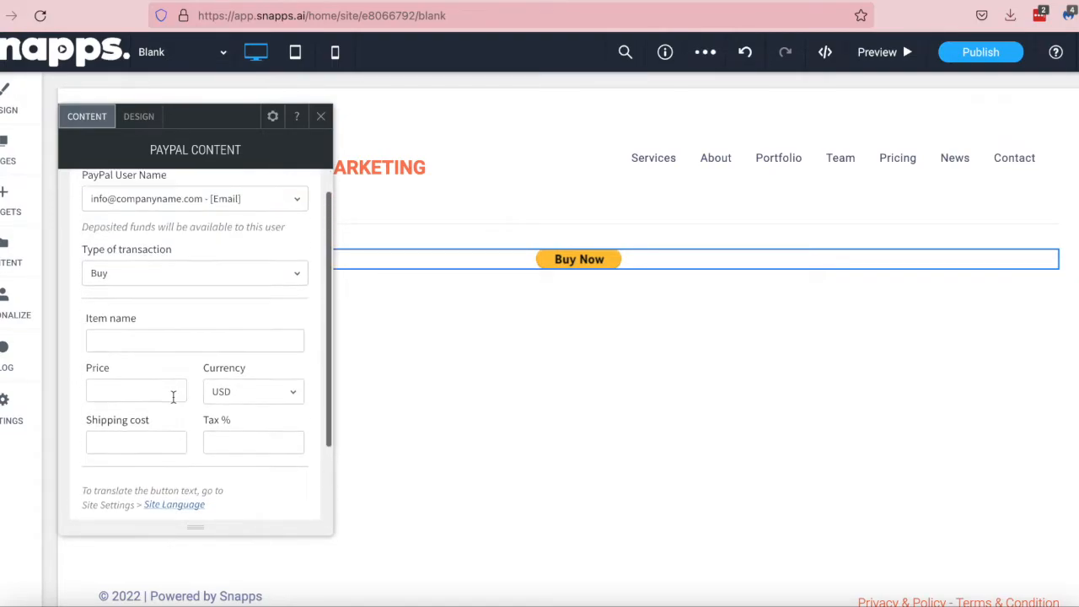
{"action": "left_click", "coordinate": [139, 117]}
{"action": "left_click", "coordinate": [321, 116]}
- Look through the Business, Social and Advanced widgets and add the Navigation Links widget below the PayPal button
{"action": "left_click", "coordinate": [11, 202]}
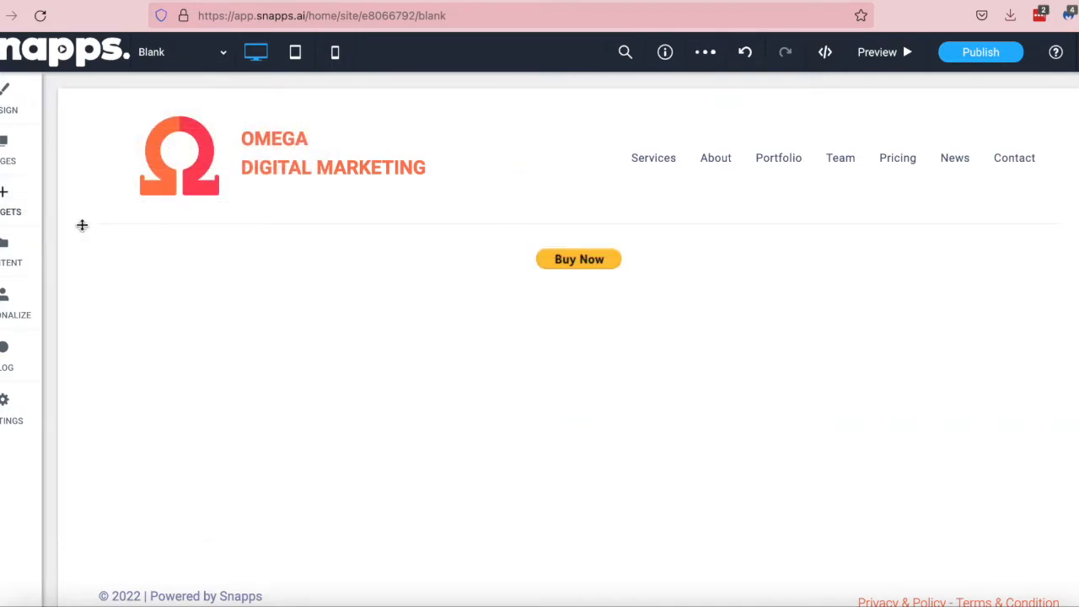
{"action": "scroll", "coordinate": [172, 392], "scroll_direction": "down", "scroll_amount": 4}
{"action": "scroll", "coordinate": [172, 391], "scroll_direction": "down", "scroll_amount": 3}
{"action": "scroll", "coordinate": [173, 390], "scroll_direction": "up", "scroll_amount": 3}
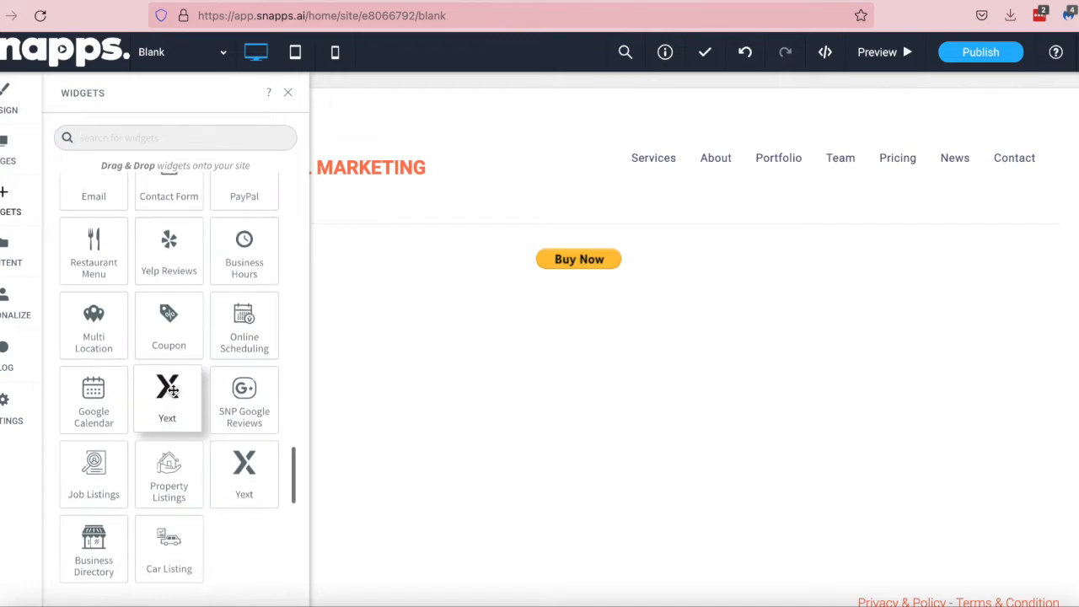
{"action": "scroll", "coordinate": [172, 392], "scroll_direction": "down", "scroll_amount": 5}
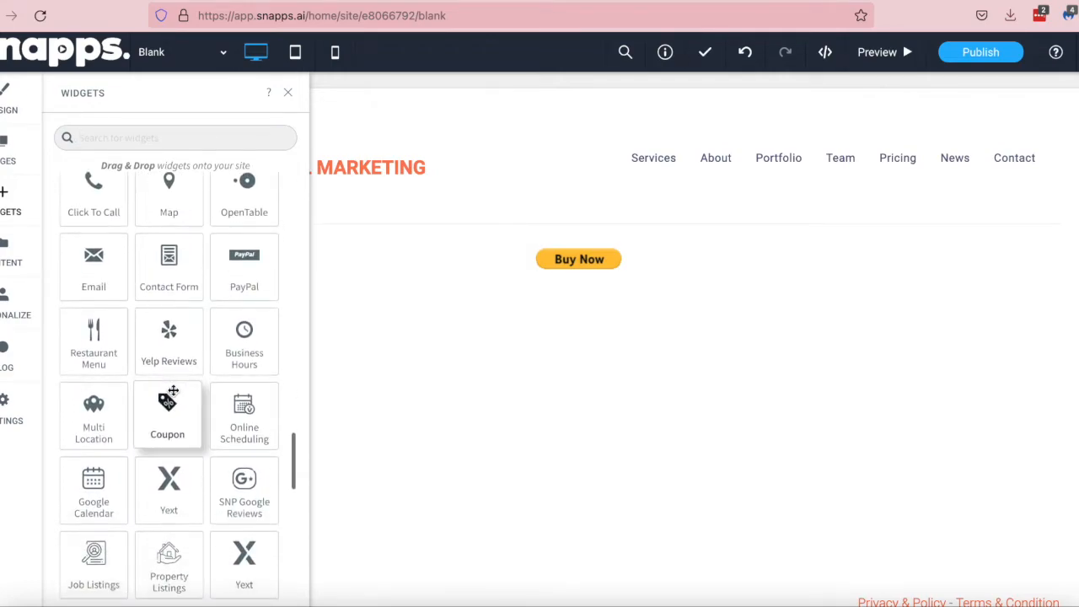
{"action": "scroll", "coordinate": [172, 393], "scroll_direction": "down", "scroll_amount": 3}
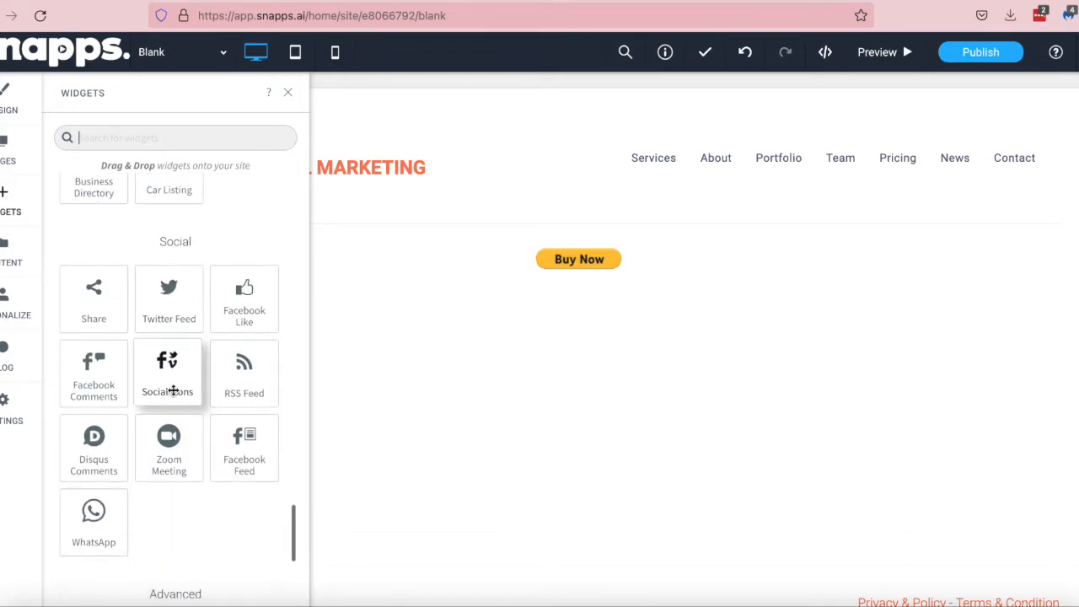
{"action": "scroll", "coordinate": [166, 446], "scroll_direction": "down", "scroll_amount": 1}
{"action": "scroll", "coordinate": [181, 514], "scroll_direction": "down", "scroll_amount": 2}
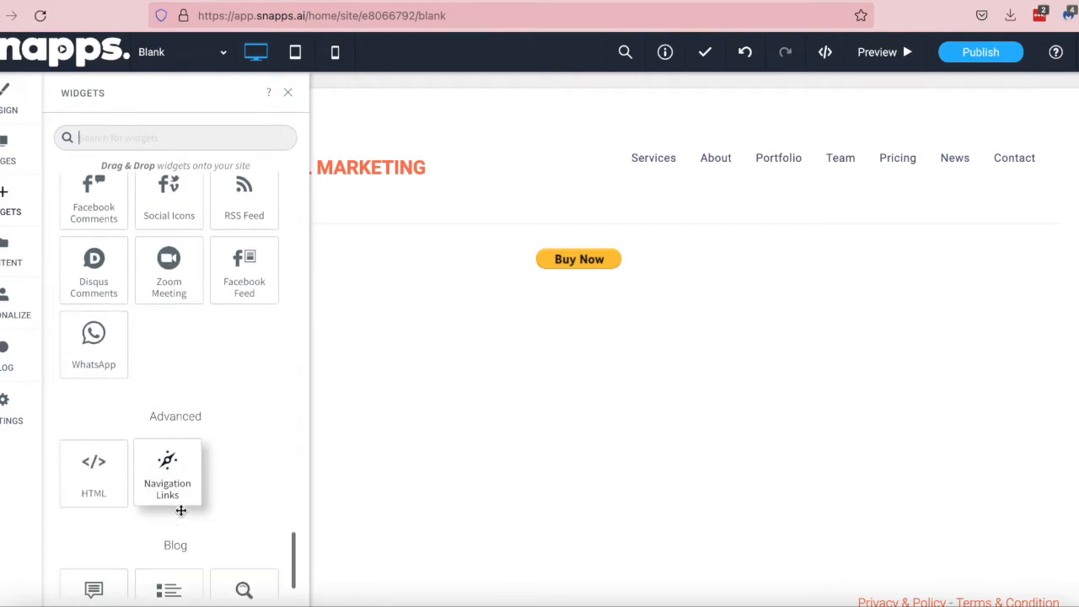
{"action": "scroll", "coordinate": [180, 511], "scroll_direction": "down", "scroll_amount": 1}
{"action": "left_click_drag", "start_coordinate": [173, 443], "coordinate": [413, 347]}
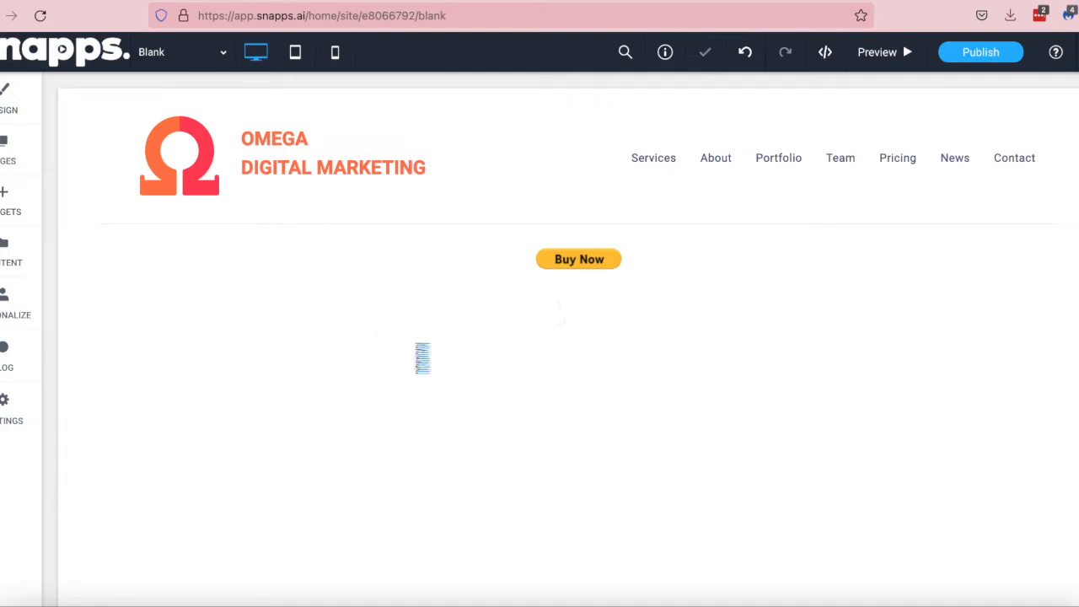
- Close the Navigation Links settings and delete the navigation links widget below the Buy Now button
{"action": "left_click", "coordinate": [319, 116]}
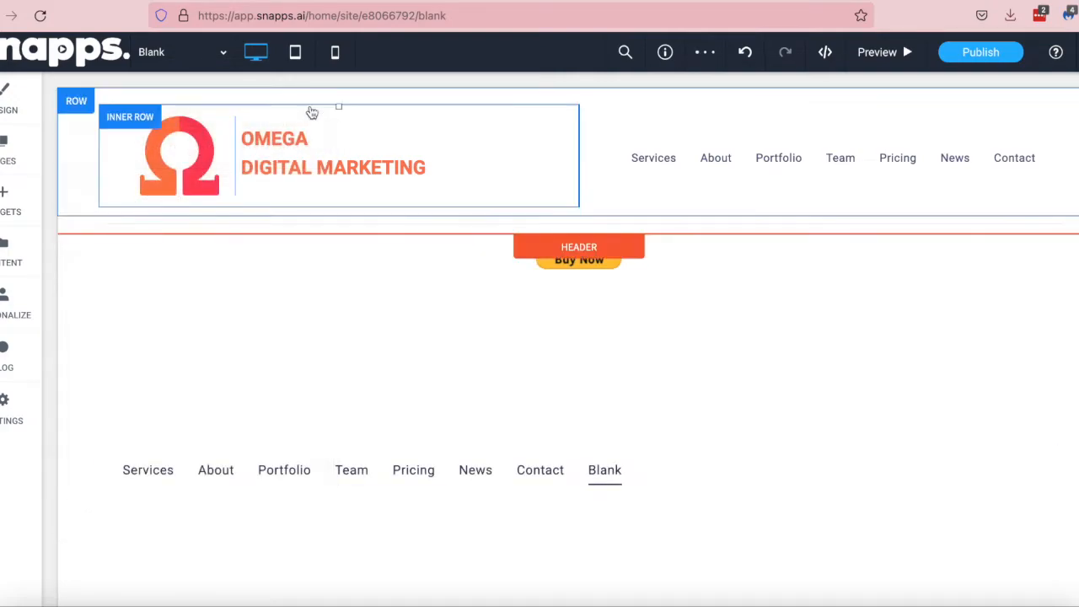
{"action": "left_click", "coordinate": [82, 444]}
{"action": "left_click", "coordinate": [86, 416]}
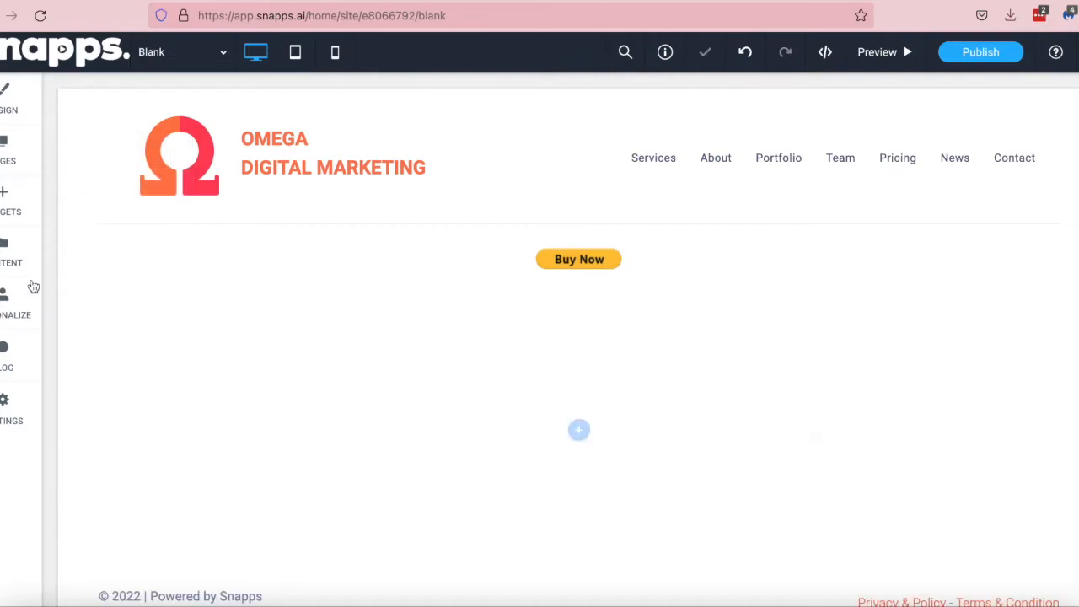
- Browse the widget library and add the Multi Location widget below the Buy Now button
{"action": "left_click", "coordinate": [15, 214]}
{"action": "scroll", "coordinate": [178, 387], "scroll_direction": "down", "scroll_amount": 15}
{"action": "scroll", "coordinate": [178, 387], "scroll_direction": "up", "scroll_amount": 10}
{"action": "scroll", "coordinate": [178, 387], "scroll_direction": "up", "scroll_amount": 5}
{"action": "left_click_drag", "start_coordinate": [174, 339], "coordinate": [544, 445]}
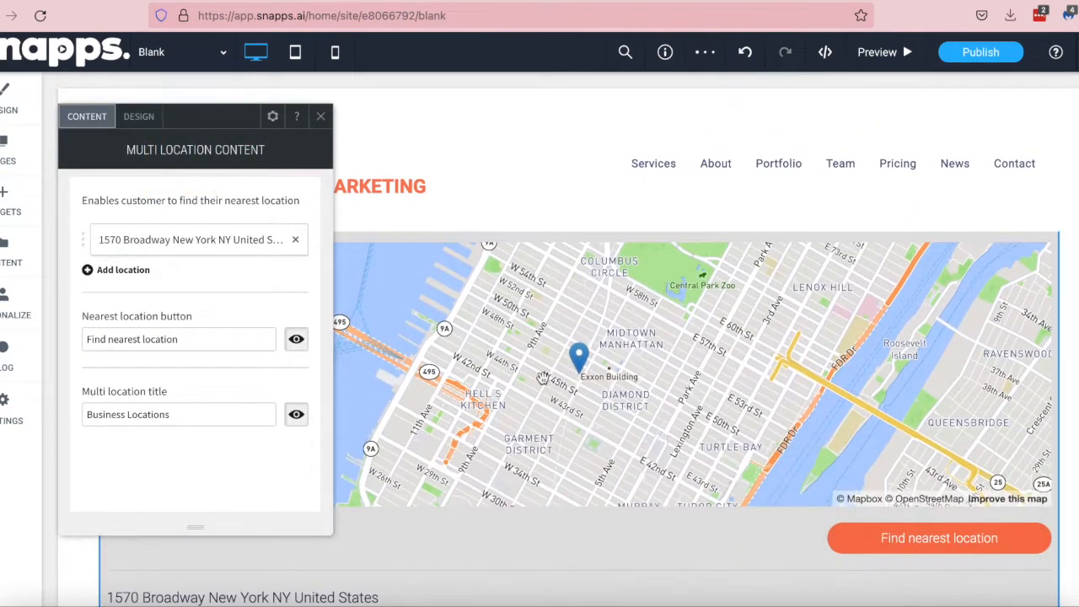
- Review the Multi Location widget's design settings and its map on the page, and delete the row that holds it
{"action": "left_click", "coordinate": [140, 118]}
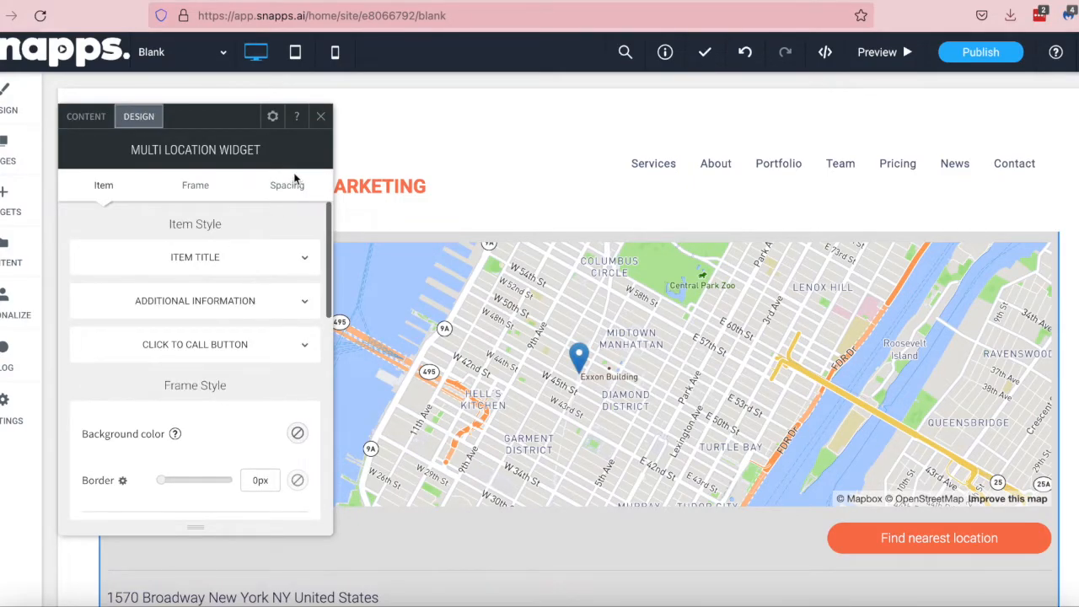
{"action": "left_click", "coordinate": [321, 117]}
{"action": "scroll", "coordinate": [289, 397], "scroll_direction": "down", "scroll_amount": 3}
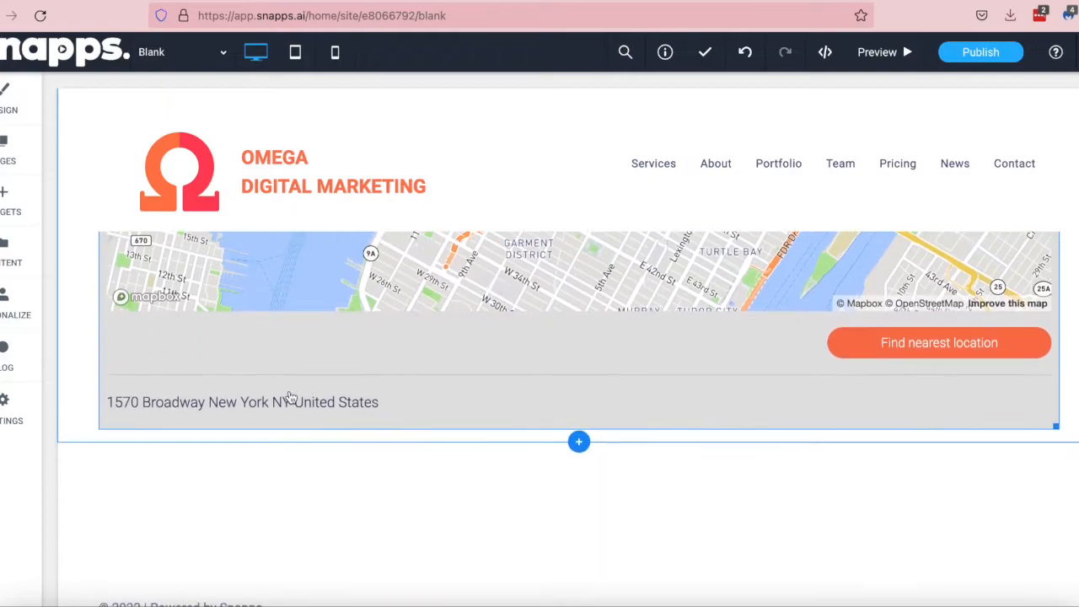
{"action": "scroll", "coordinate": [289, 397], "scroll_direction": "up", "scroll_amount": 2}
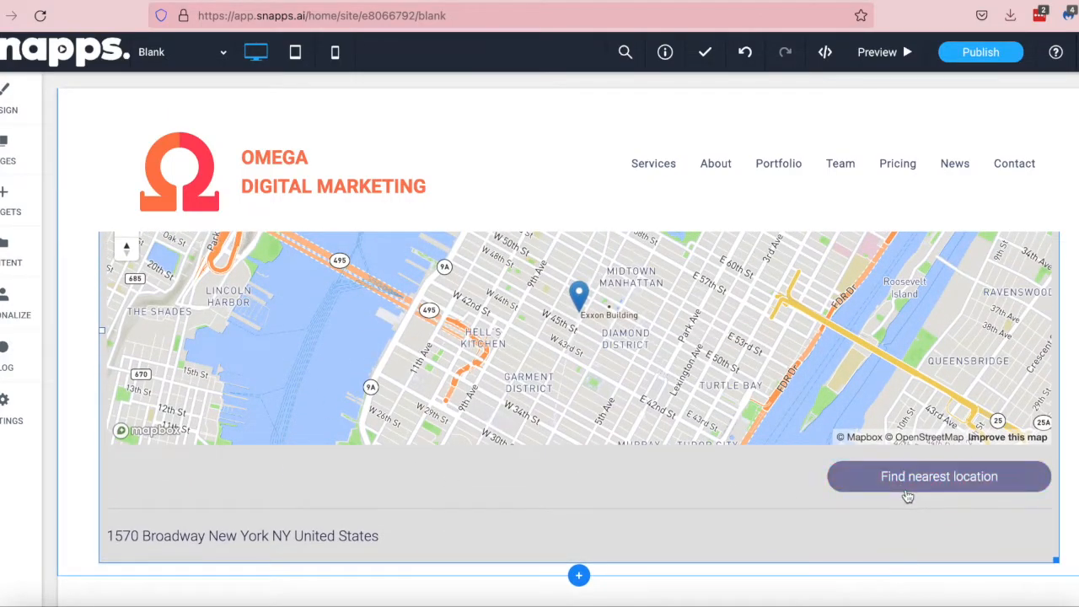
{"action": "scroll", "coordinate": [414, 302], "scroll_direction": "up", "scroll_amount": 2}
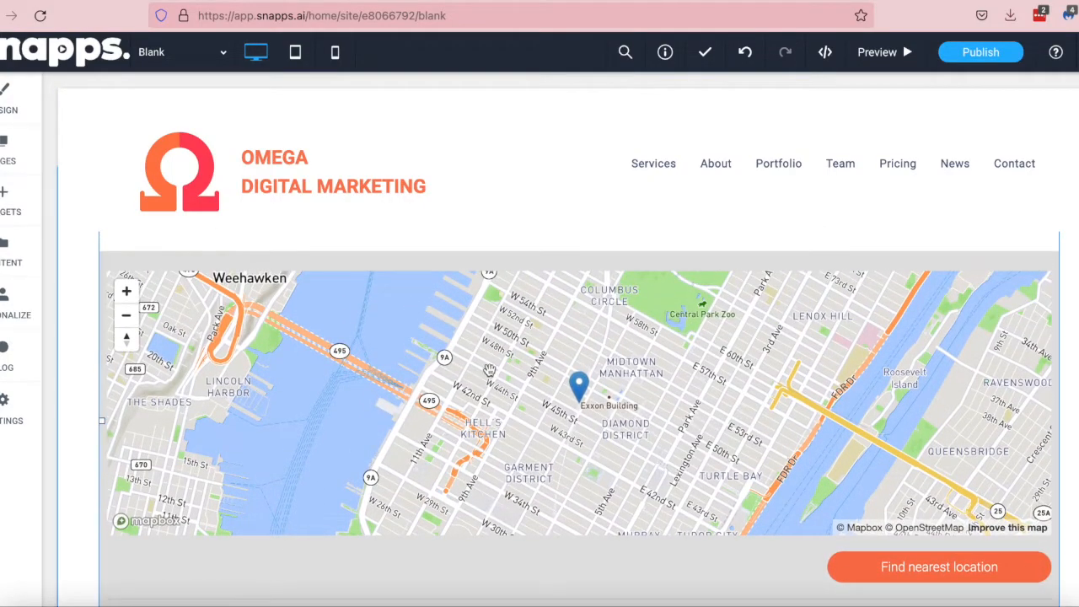
{"action": "scroll", "coordinate": [489, 371], "scroll_direction": "up", "scroll_amount": 2}
{"action": "left_click", "coordinate": [82, 258]}
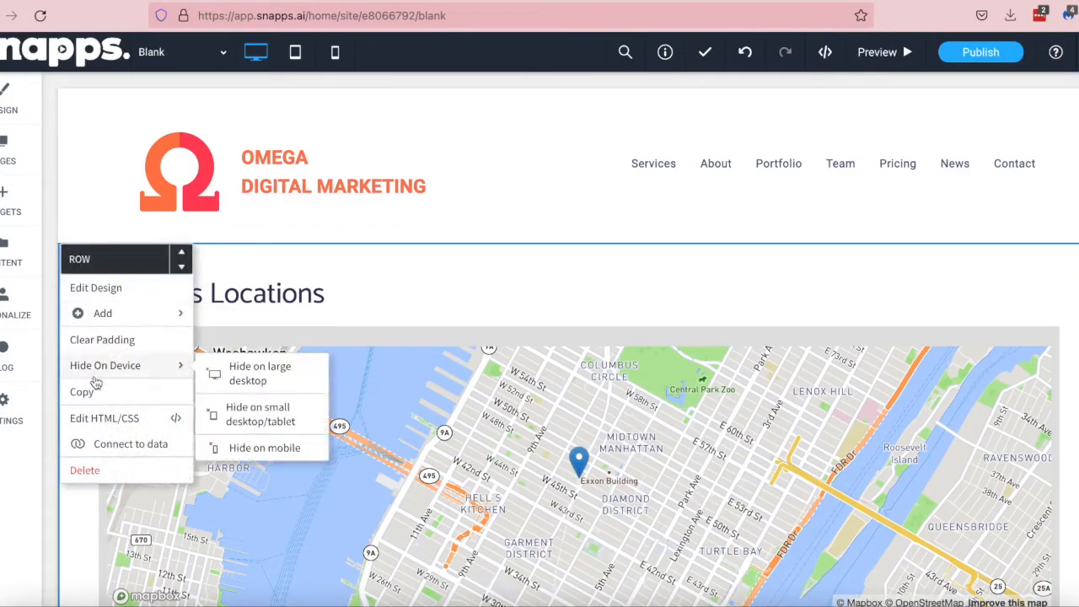
{"action": "left_click", "coordinate": [84, 466]}
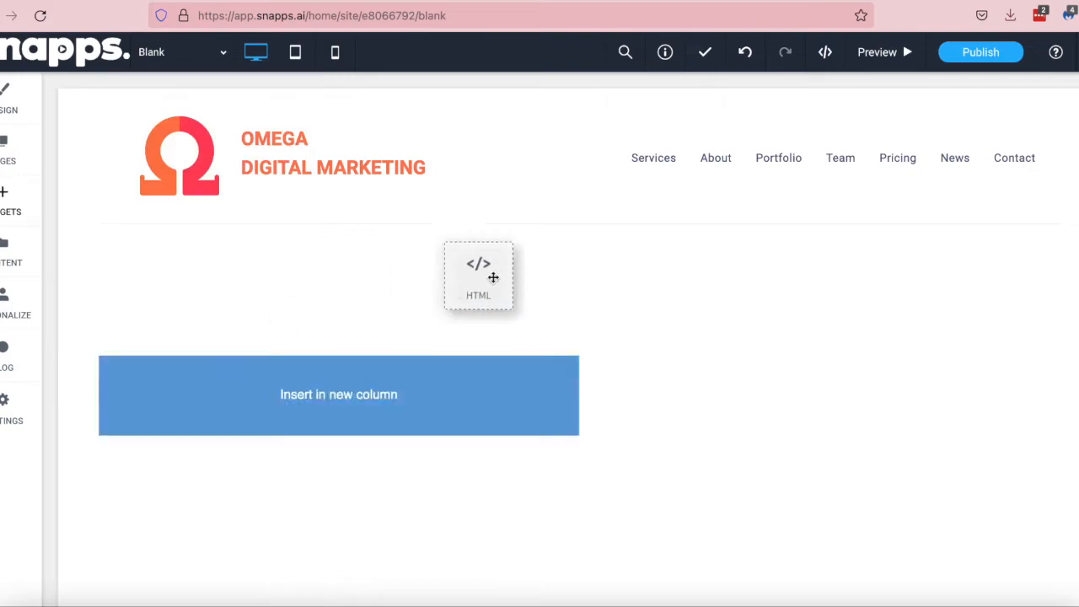
- Add an HTML widget in a new column, view its content editor, and delete the widget without adding code
{"action": "left_click_drag", "start_coordinate": [494, 277], "coordinate": [487, 380]}
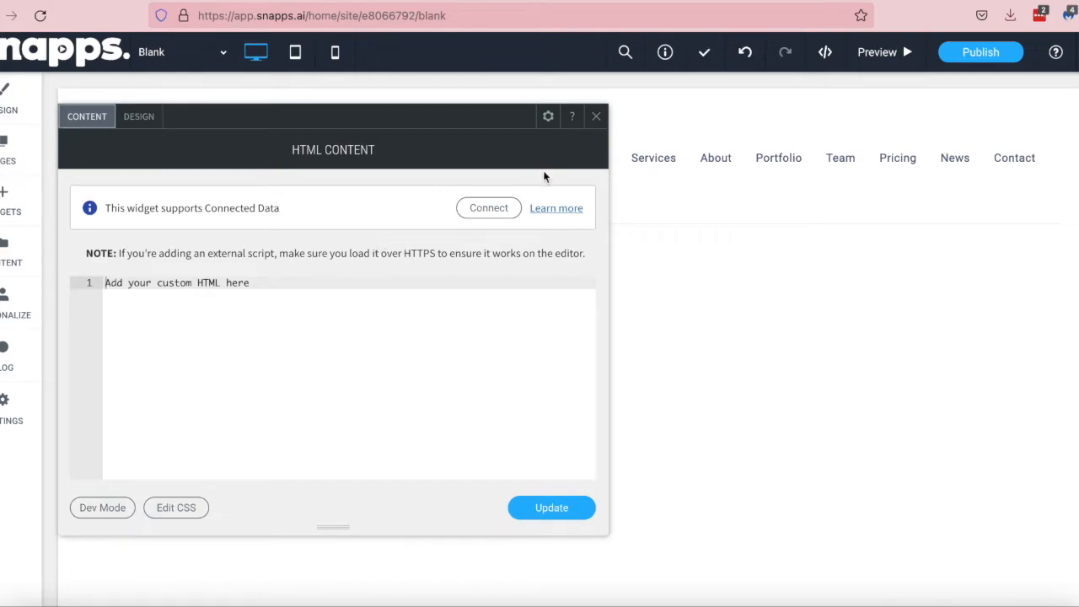
{"action": "left_click", "coordinate": [596, 118]}
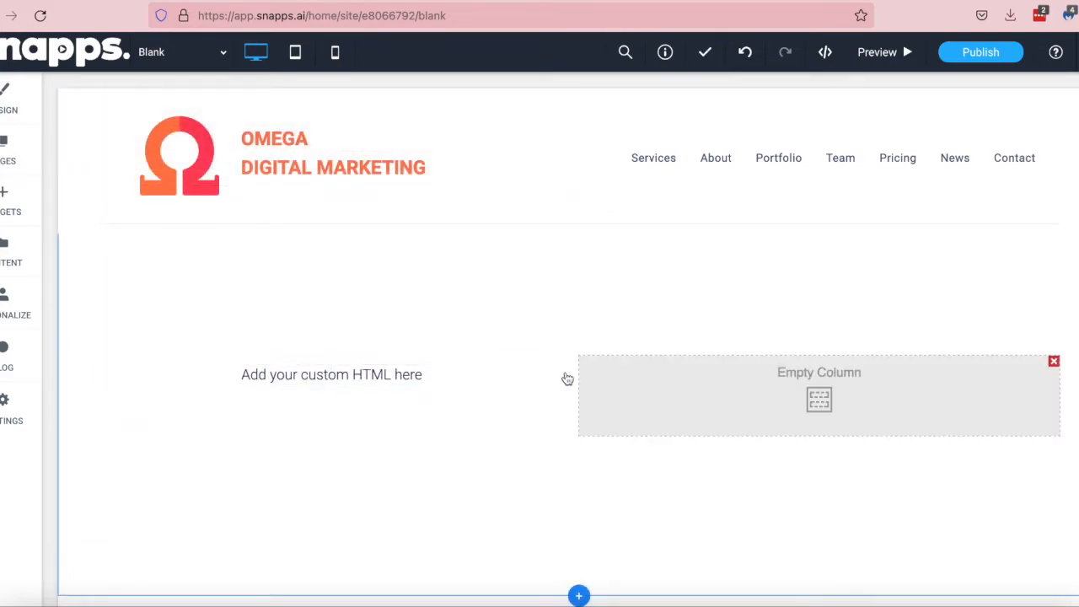
{"action": "left_click", "coordinate": [559, 371]}
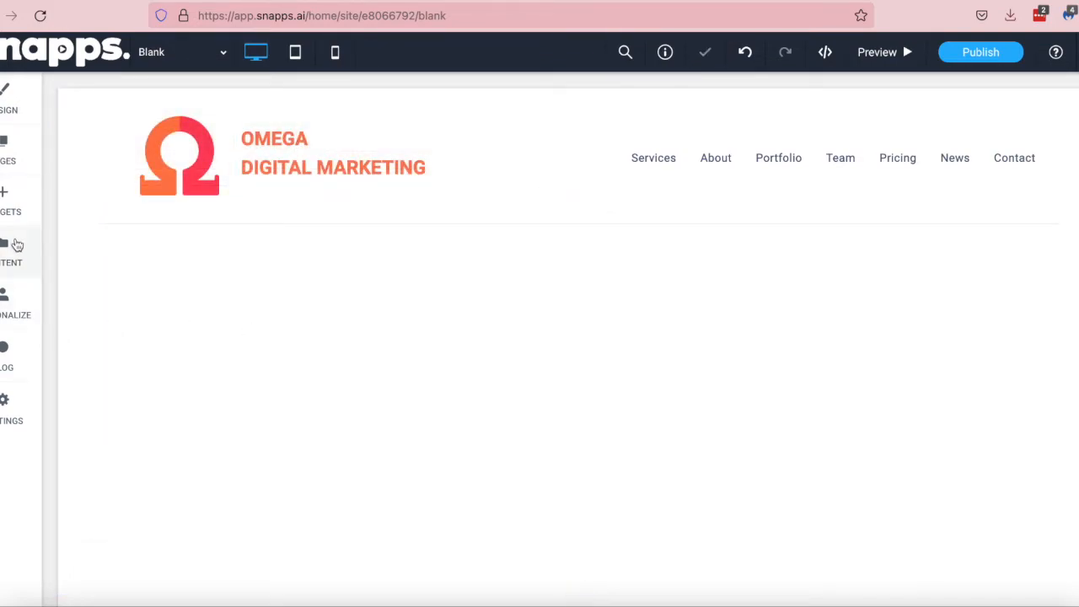
- Add the Search Posts blog widget to the empty page and review its content and design settings
{"action": "left_click", "coordinate": [13, 199]}
{"action": "scroll", "coordinate": [140, 317], "scroll_direction": "down", "scroll_amount": 15}
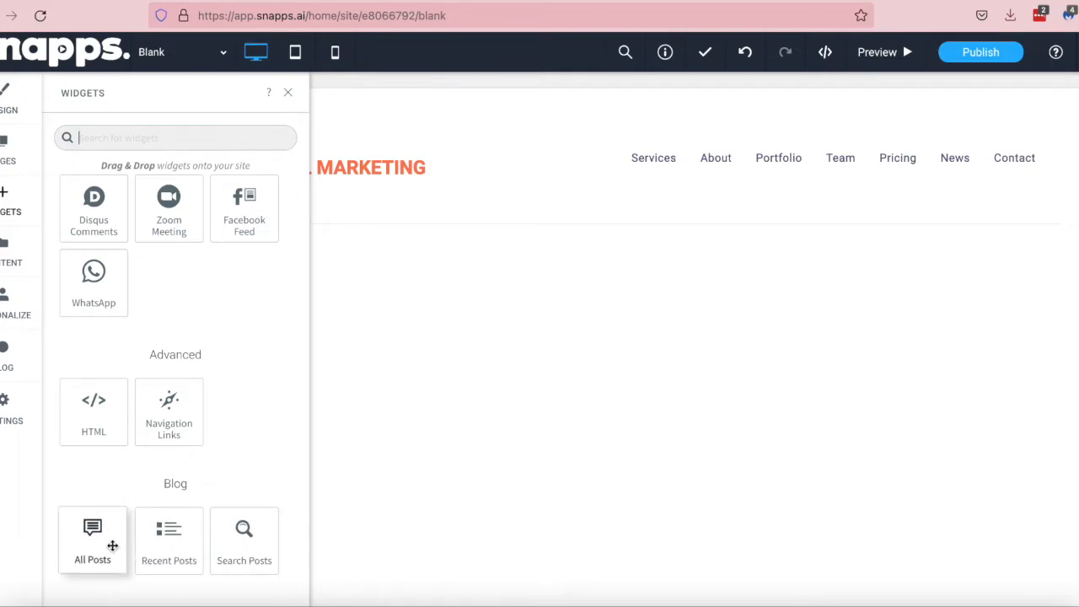
{"action": "left_click_drag", "start_coordinate": [241, 551], "coordinate": [459, 327]}
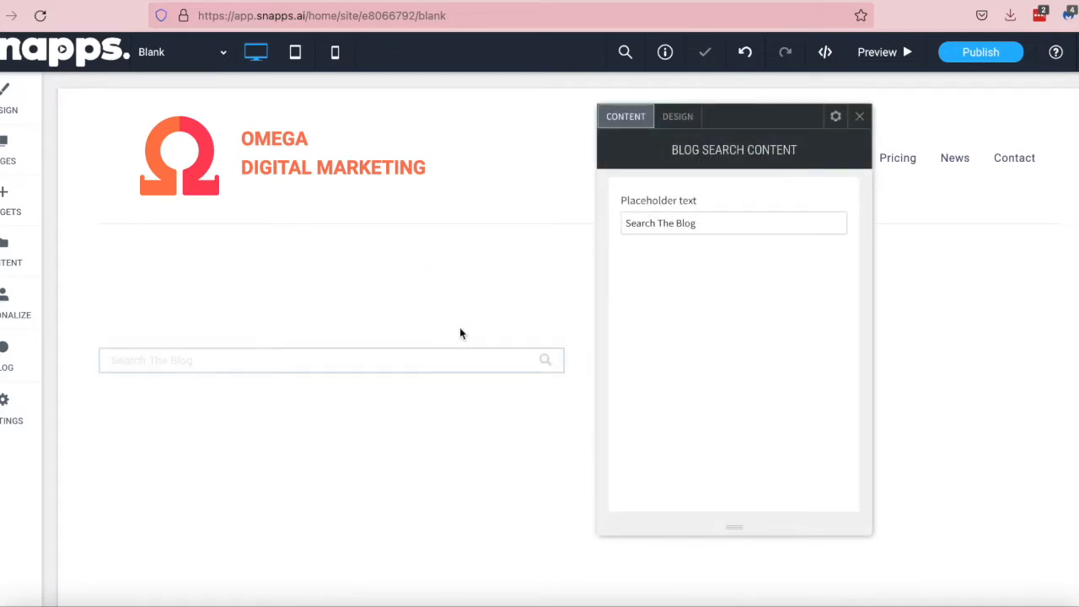
{"action": "left_click", "coordinate": [678, 123]}
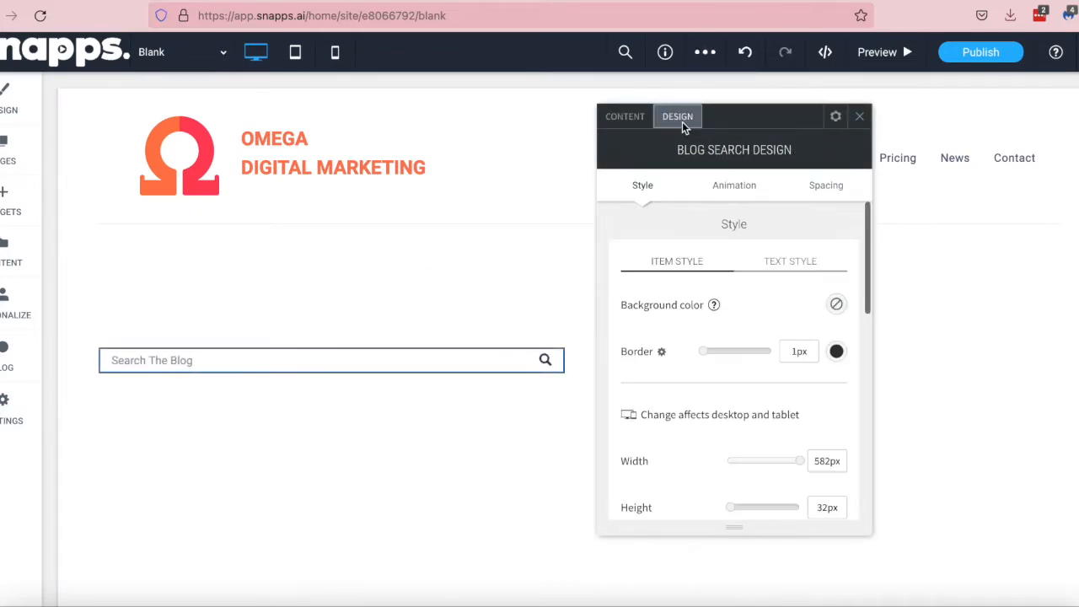
{"action": "left_click", "coordinate": [860, 116]}
- Add the All Posts blog widget to the column beside the blog search field and close its content settings
{"action": "left_click", "coordinate": [13, 215]}
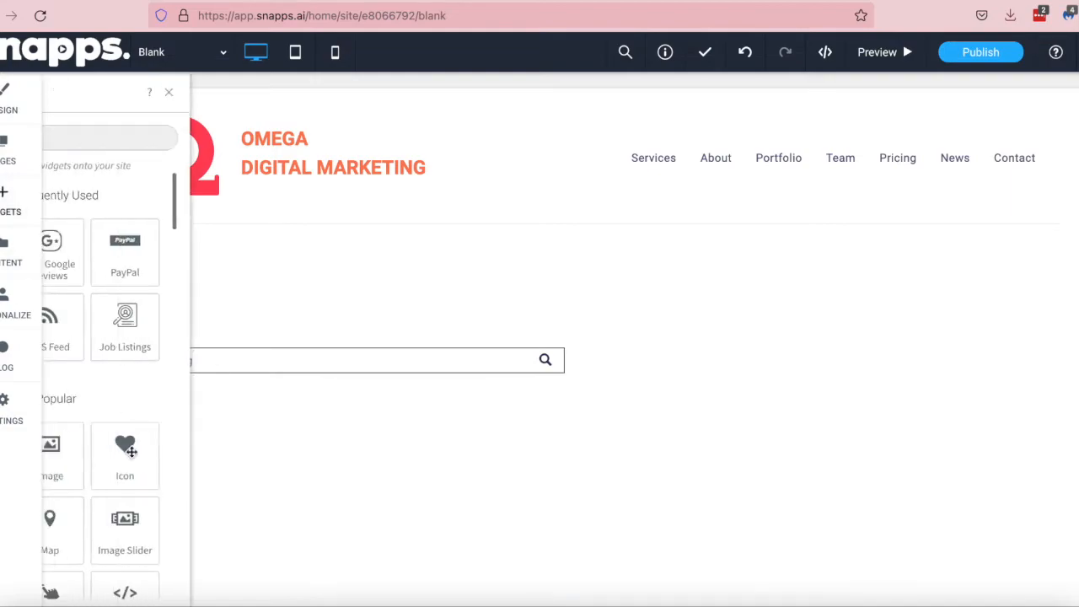
{"action": "scroll", "coordinate": [132, 462], "scroll_direction": "down", "scroll_amount": 10}
{"action": "scroll", "coordinate": [133, 462], "scroll_direction": "down", "scroll_amount": 10}
{"action": "left_click_drag", "start_coordinate": [169, 526], "coordinate": [822, 286]}
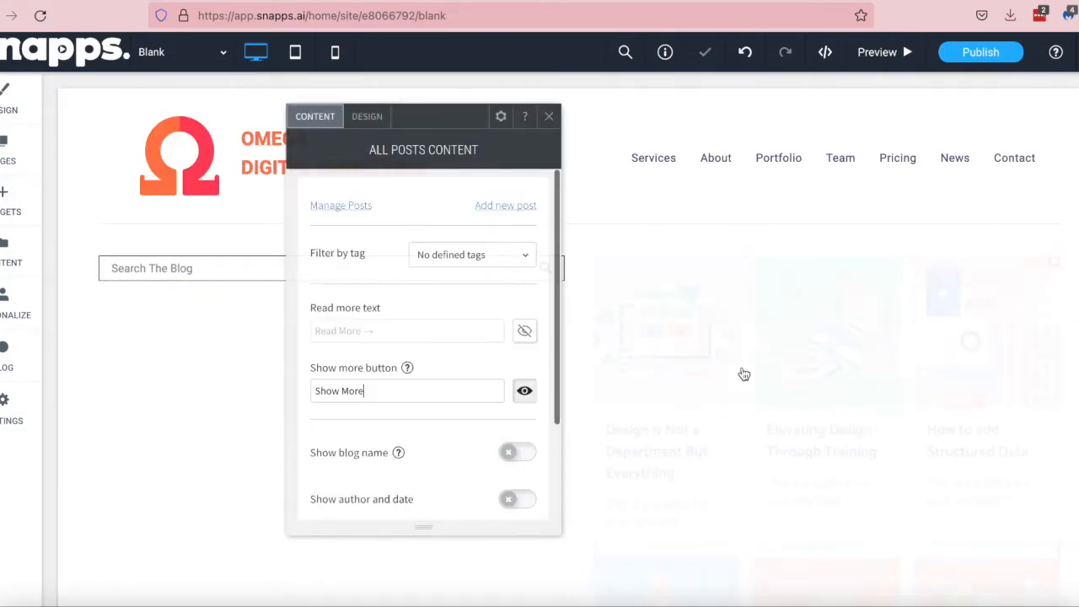
{"action": "left_click", "coordinate": [550, 117]}
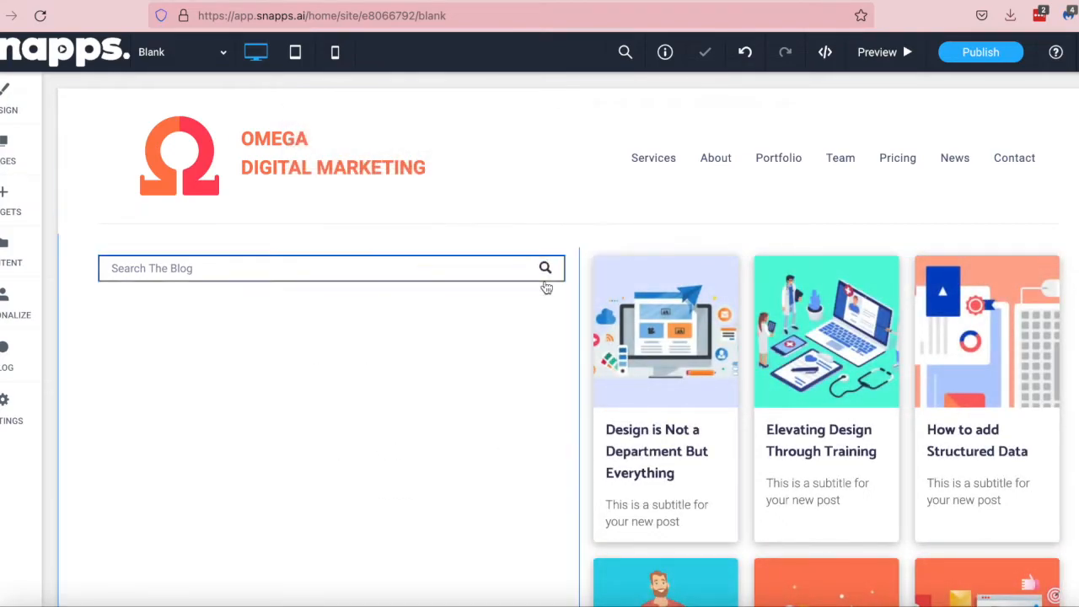
- Narrow the blog search column to give the posts column more width, and look through the posts grid
{"action": "left_click_drag", "start_coordinate": [577, 316], "coordinate": [438, 292]}
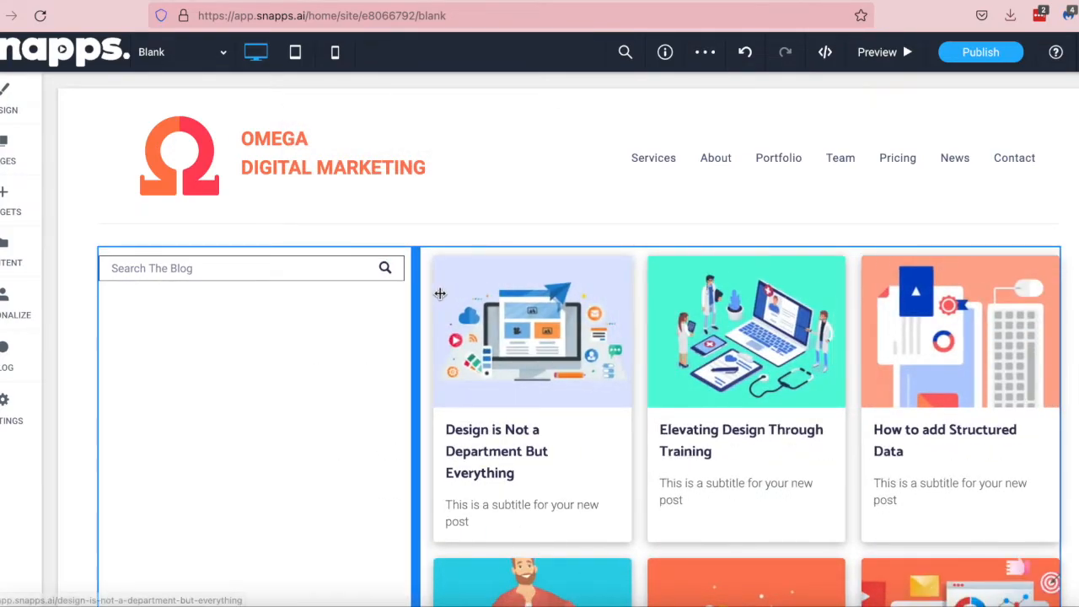
{"action": "scroll", "coordinate": [447, 396], "scroll_direction": "down", "scroll_amount": 5}
{"action": "scroll", "coordinate": [455, 395], "scroll_direction": "down", "scroll_amount": 8}
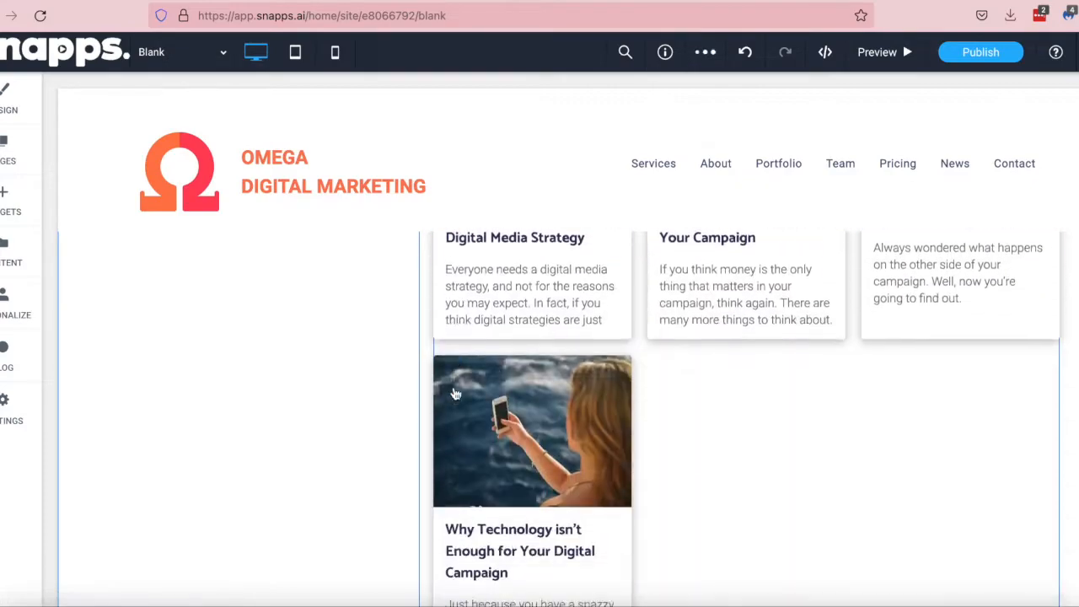
{"action": "scroll", "coordinate": [455, 394], "scroll_direction": "up", "scroll_amount": 6}
{"action": "scroll", "coordinate": [455, 395], "scroll_direction": "up", "scroll_amount": 5}
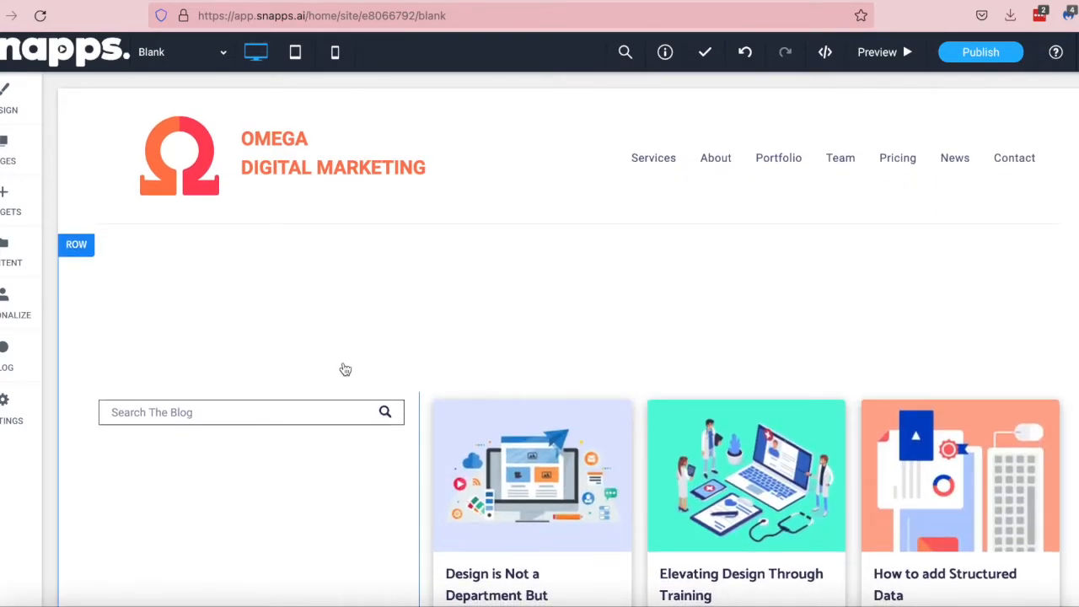
{"action": "scroll", "coordinate": [344, 370], "scroll_direction": "down", "scroll_amount": 4}
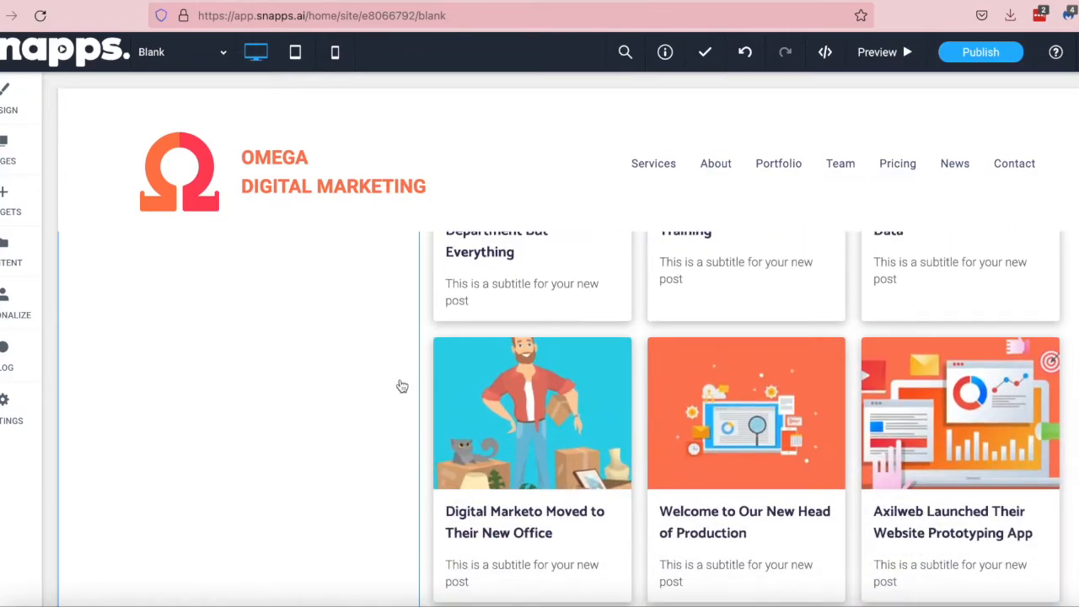
- Open the blog manager's post layout for viewing, dismiss the introduction, and leave layout mode
{"action": "left_click", "coordinate": [5, 350]}
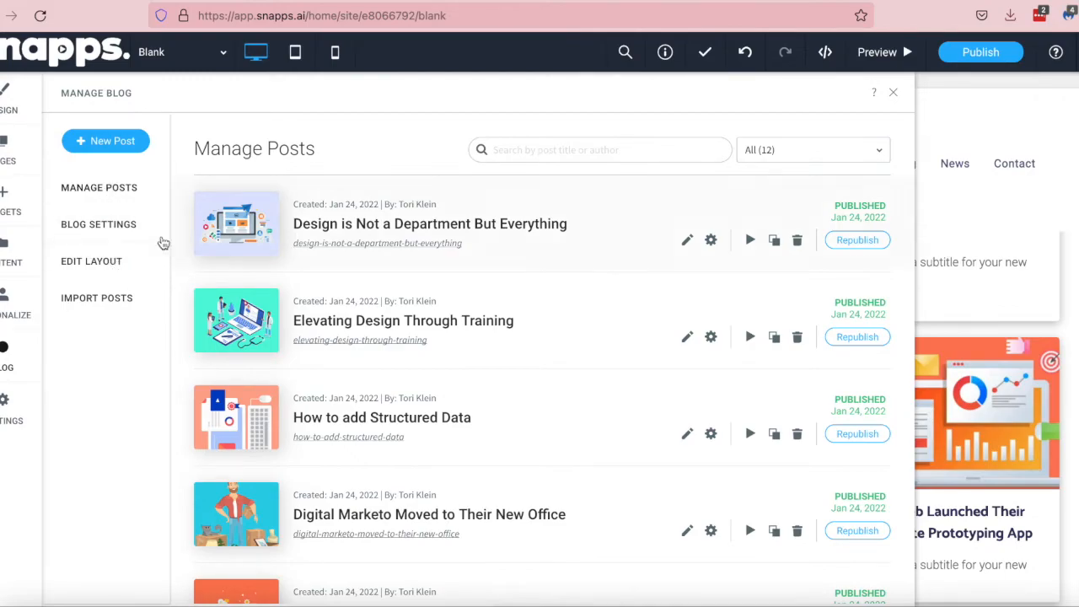
{"action": "left_click", "coordinate": [103, 258]}
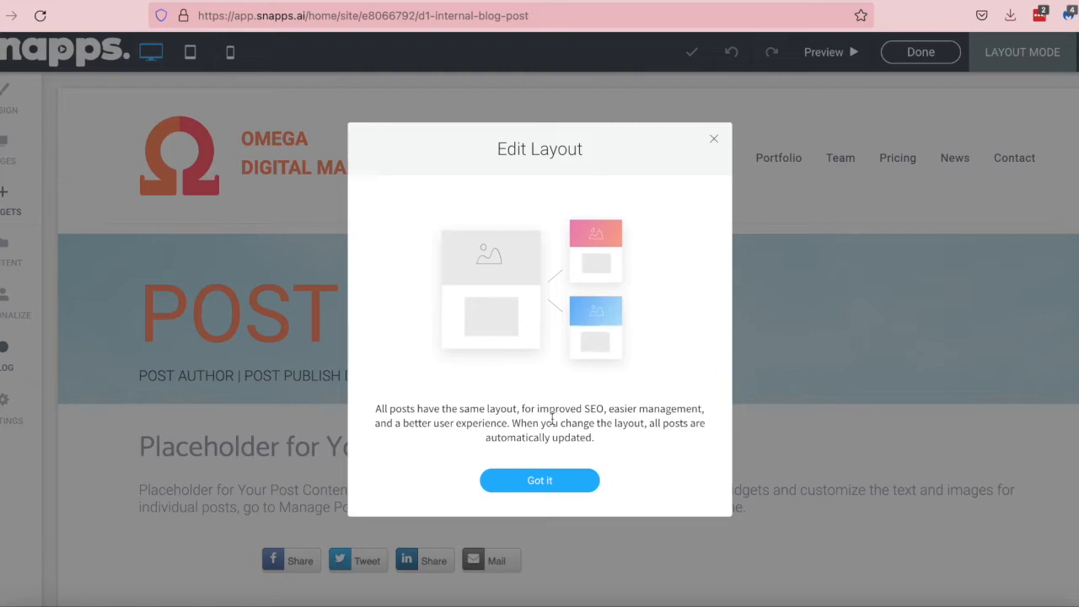
{"action": "left_click", "coordinate": [714, 141]}
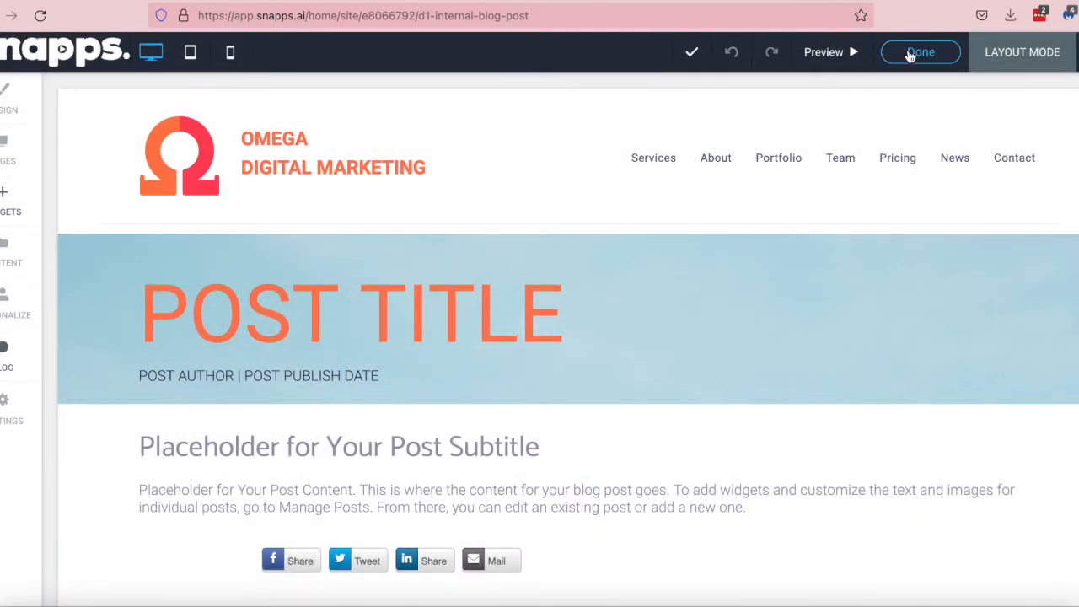
{"action": "left_click", "coordinate": [911, 53]}
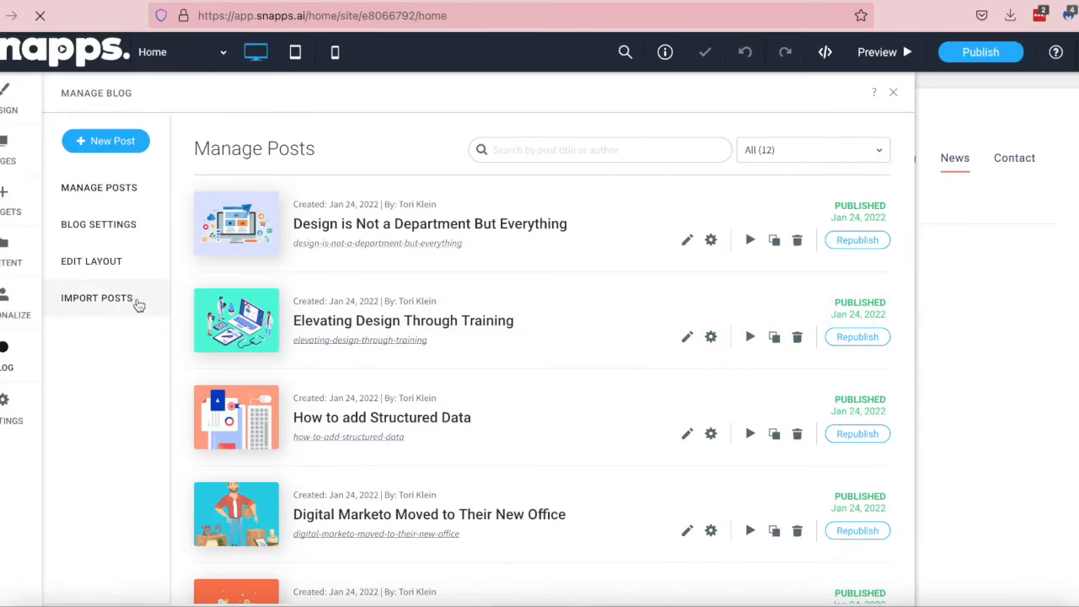
- Review the blog settings and look through the full list of posts in the blog manager
{"action": "left_click", "coordinate": [139, 304]}
{"action": "left_click", "coordinate": [132, 227]}
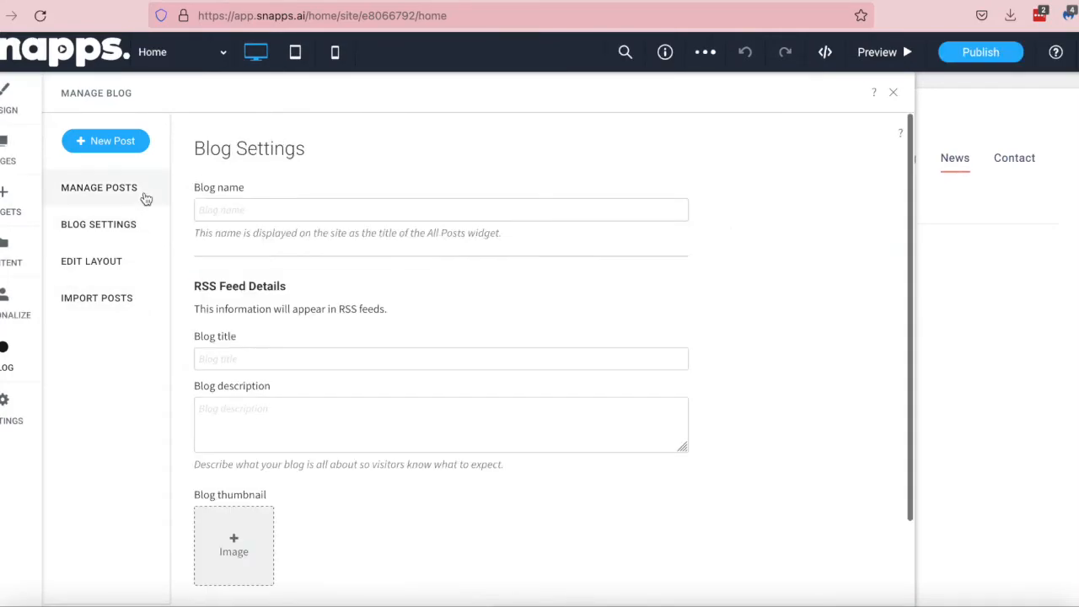
{"action": "left_click", "coordinate": [145, 198]}
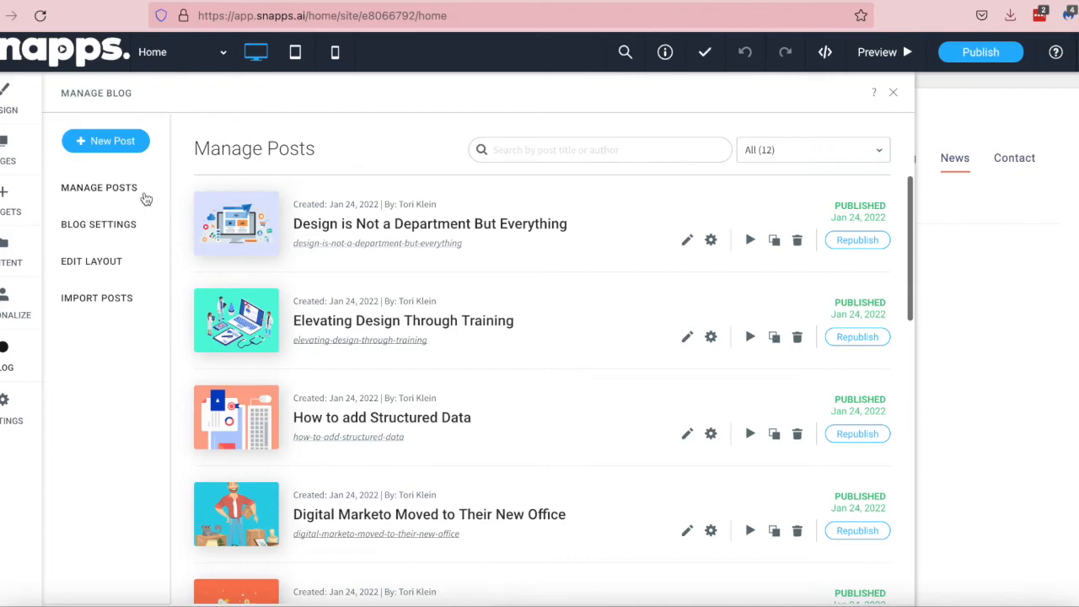
{"action": "scroll", "coordinate": [253, 329], "scroll_direction": "down", "scroll_amount": 5}
{"action": "scroll", "coordinate": [258, 333], "scroll_direction": "down", "scroll_amount": 6}
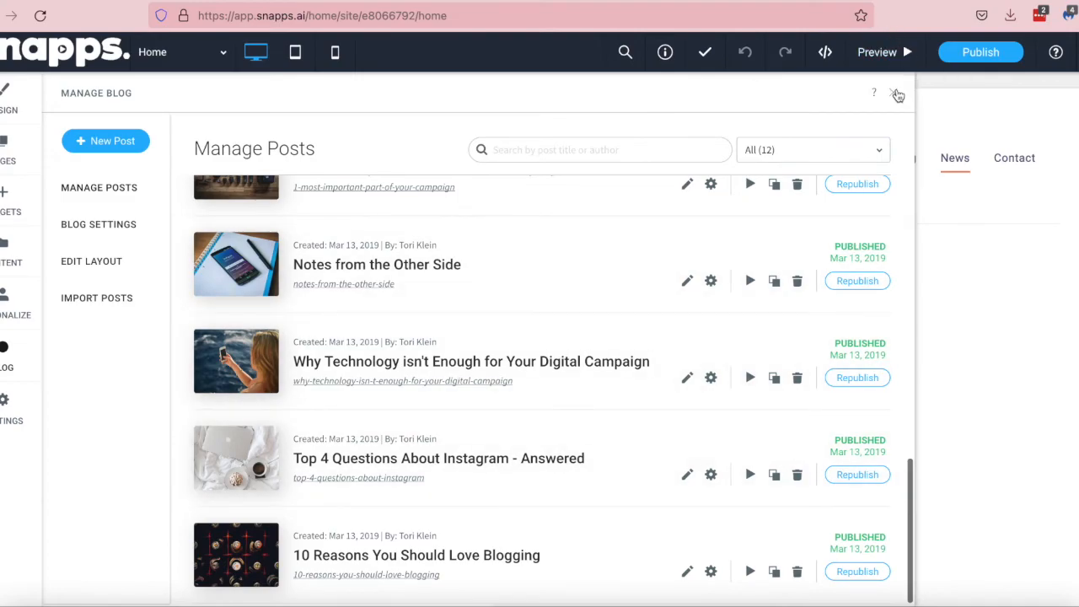
- Close the blog manager, return to the Blank page, and look over its blog posts grid
{"action": "left_click", "coordinate": [896, 93]}
{"action": "scroll", "coordinate": [621, 338], "scroll_direction": "down", "scroll_amount": 1}
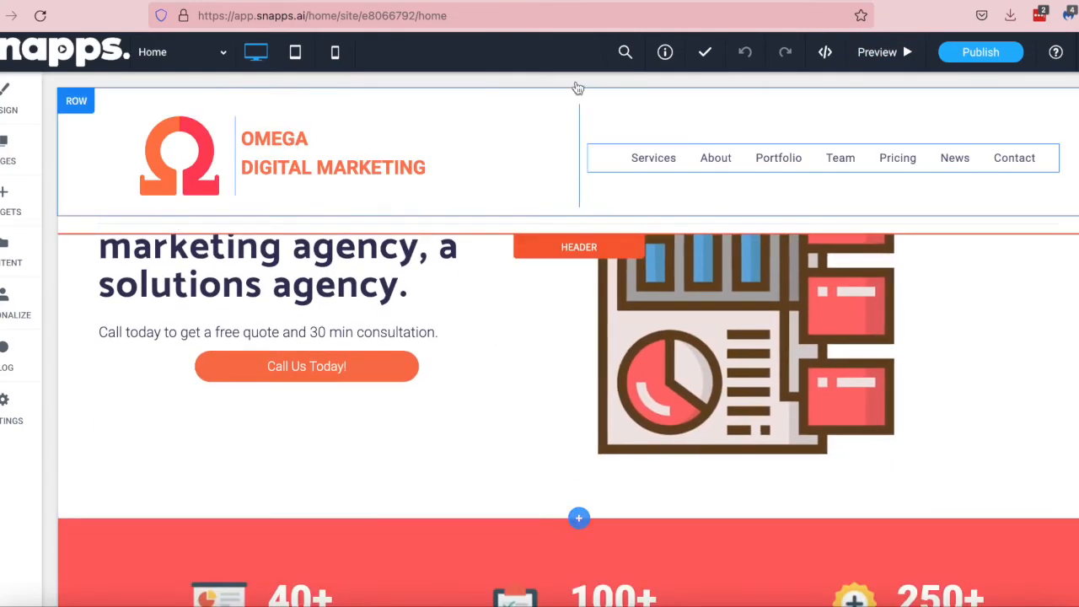
{"action": "left_click", "coordinate": [8, 150]}
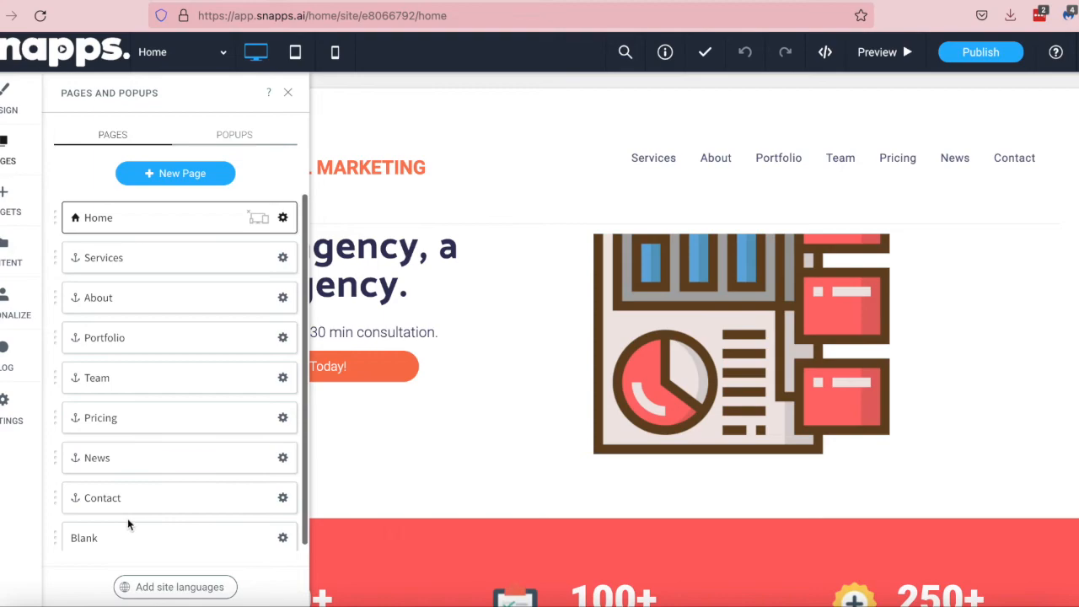
{"action": "left_click", "coordinate": [128, 538]}
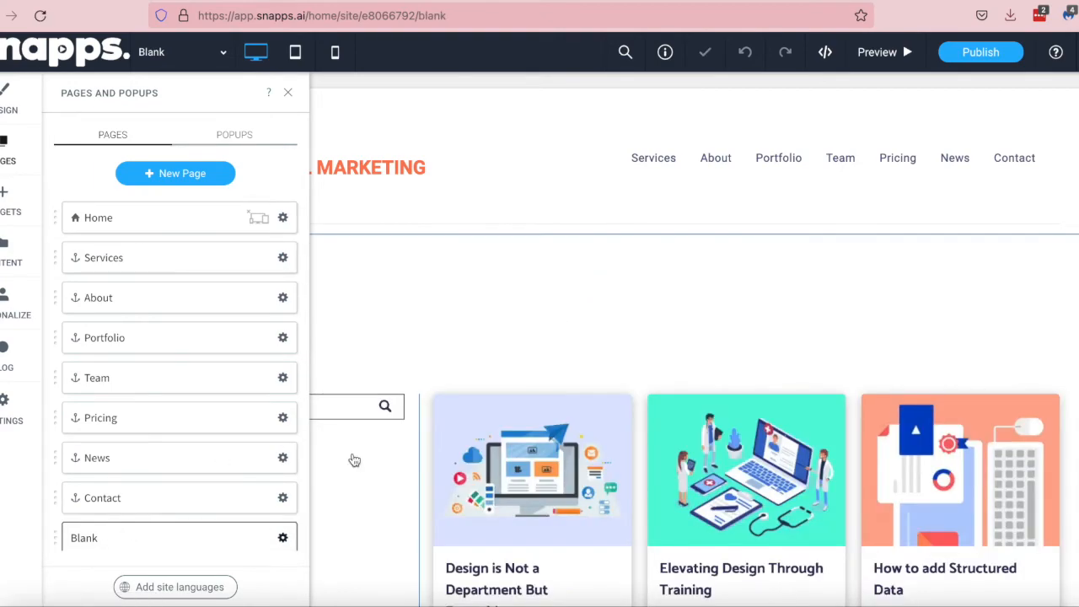
{"action": "scroll", "coordinate": [353, 456], "scroll_direction": "down", "scroll_amount": 1}
{"action": "left_click", "coordinate": [288, 94]}
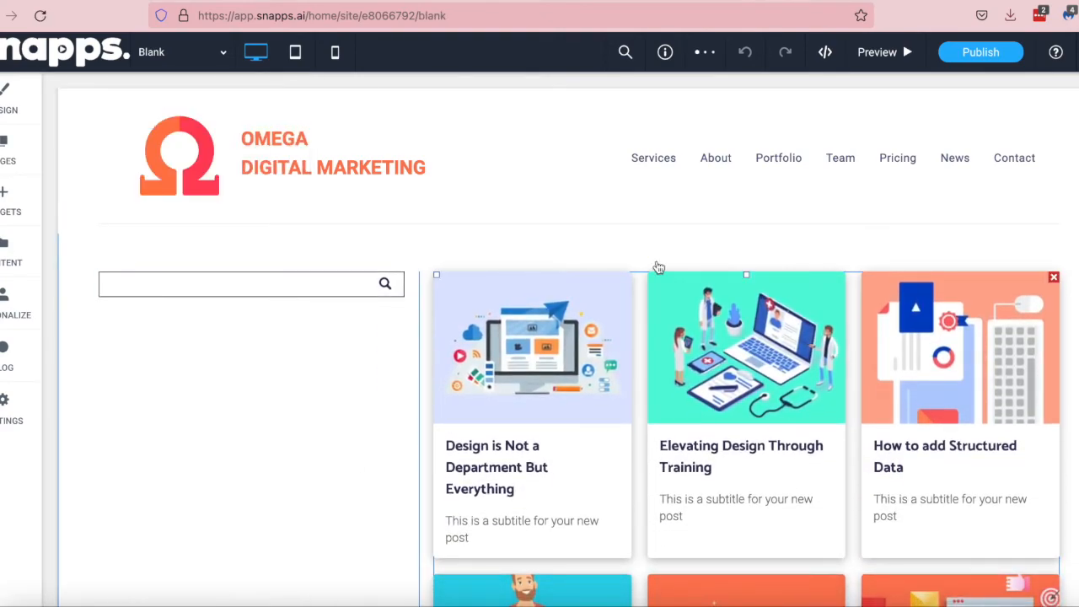
{"action": "scroll", "coordinate": [845, 468], "scroll_direction": "down", "scroll_amount": 3}
{"action": "scroll", "coordinate": [847, 469], "scroll_direction": "down", "scroll_amount": 2}
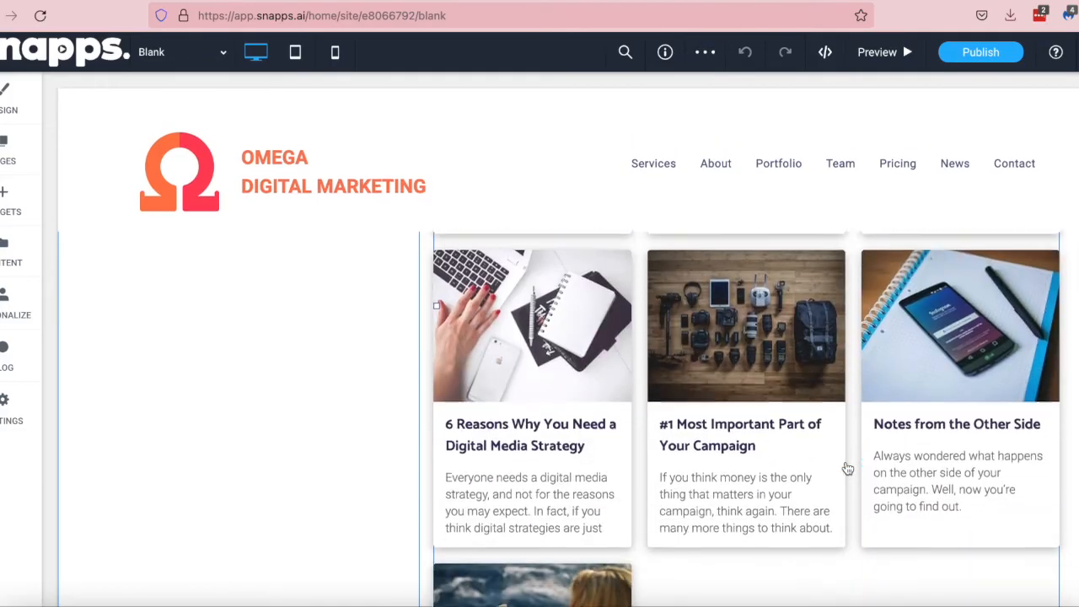